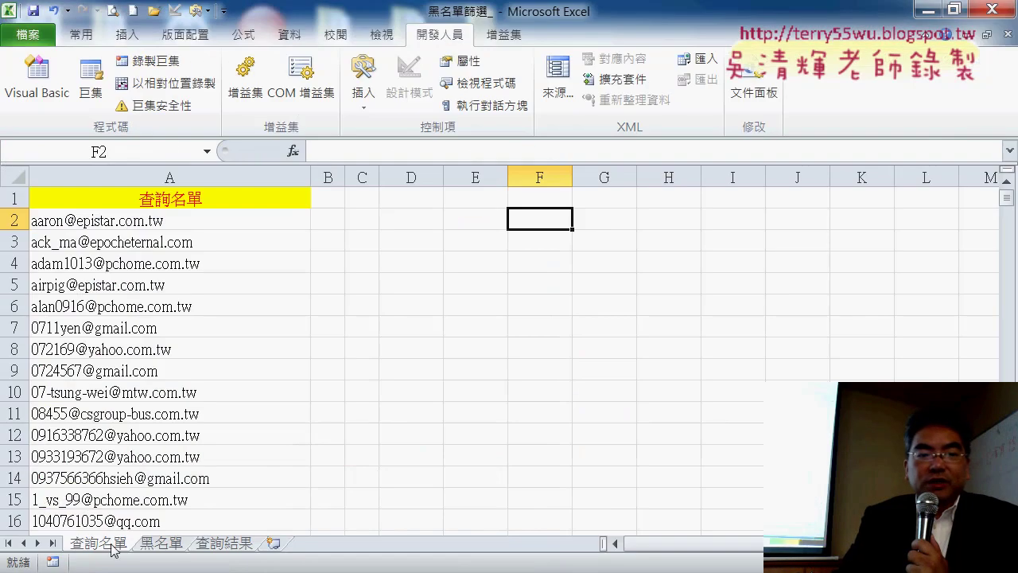
# Look over the 黑名單 blacklist sheet, then select cell B2 on 查詢名單.
pyautogui.click(153, 549)
pyautogui.click(105, 548)
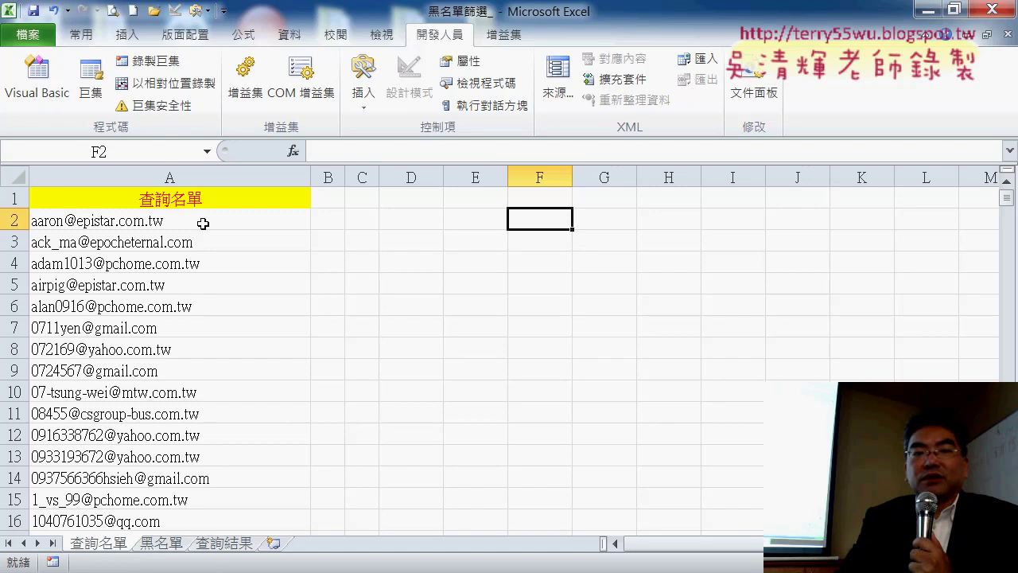
pyautogui.click(327, 214)
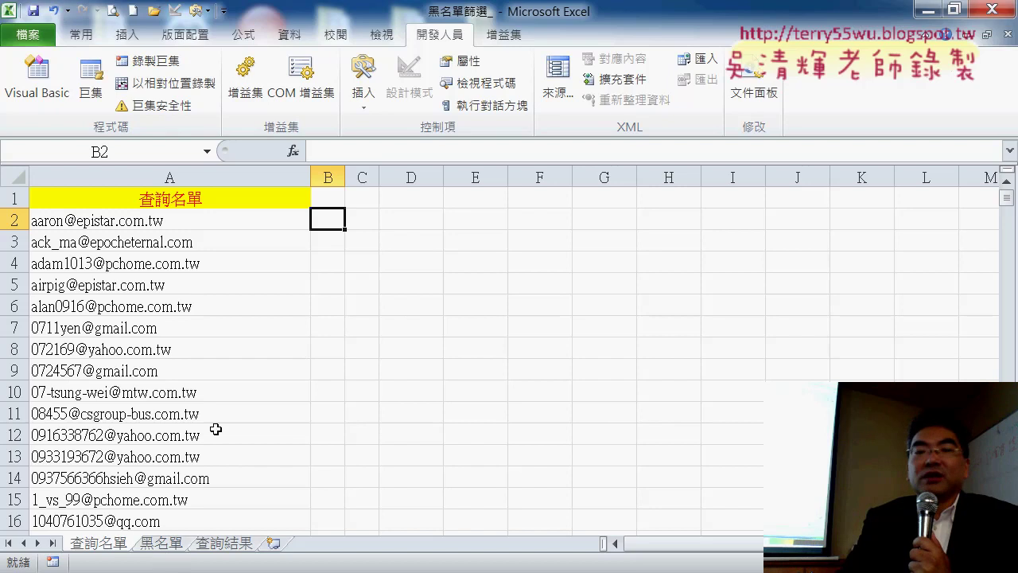
# Insert COUNTIF into B2 from the 最近用過函數 category and move its arguments dialog aside.
pyautogui.click(296, 151)
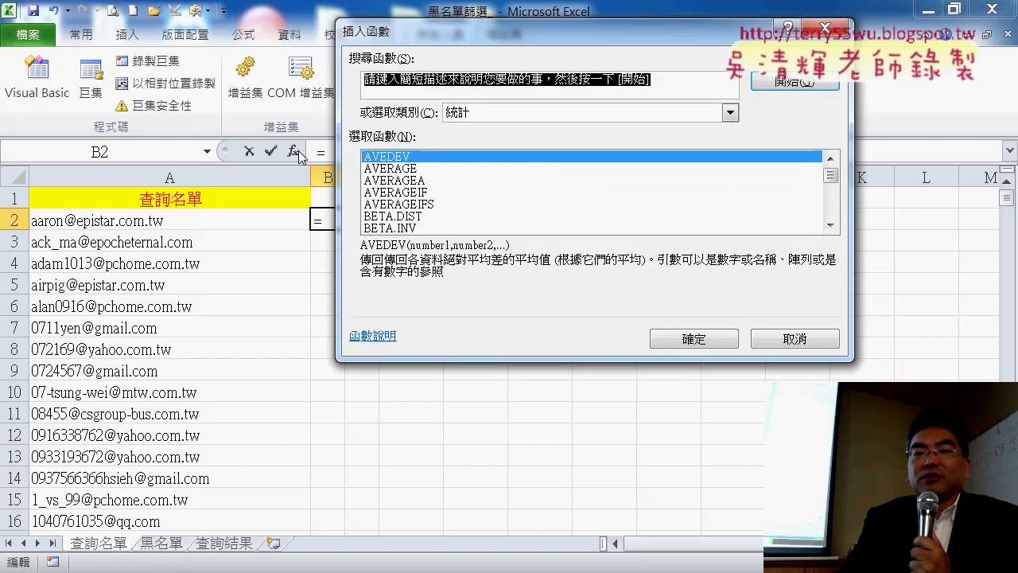
pyautogui.click(543, 113)
pyautogui.click(544, 133)
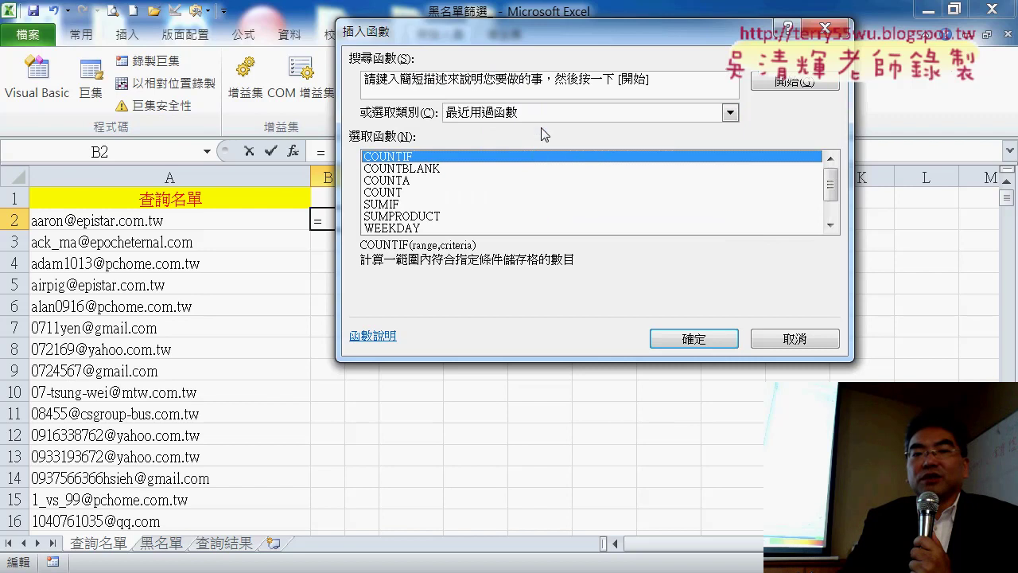
pyautogui.doubleClick(431, 159)
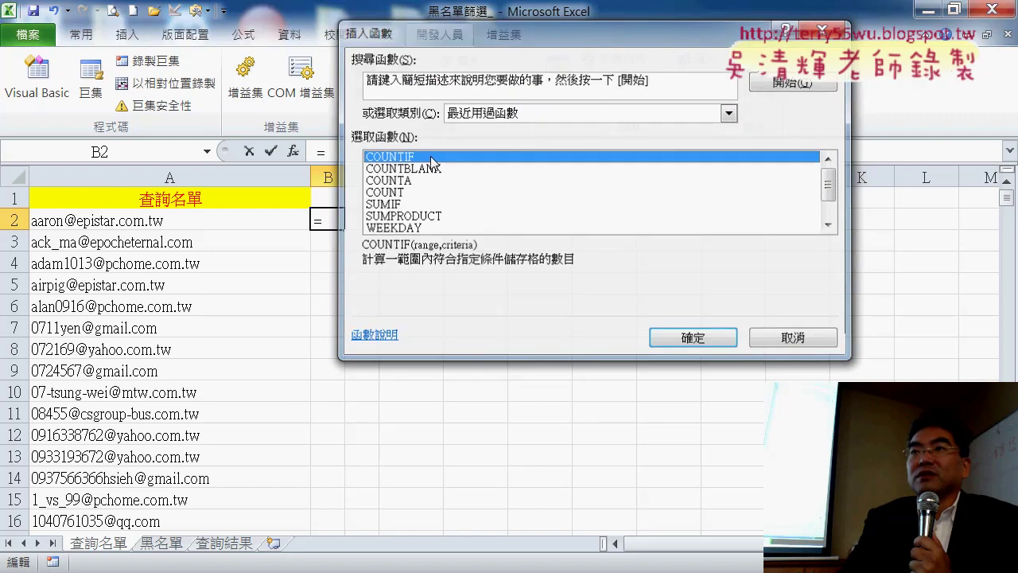
pyautogui.moveTo(473, 81); pyautogui.dragTo(614, 71)
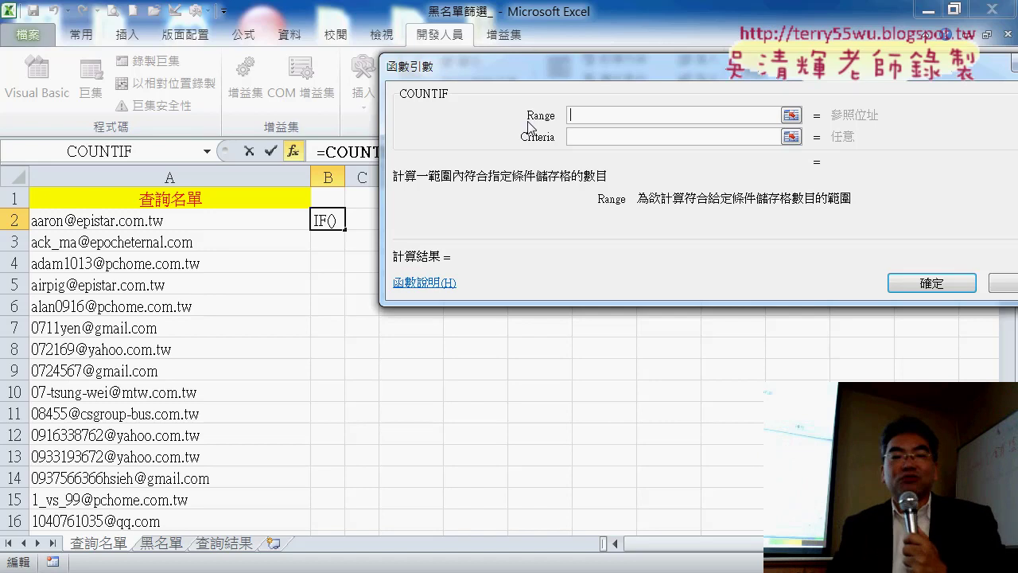
# Point COUNTIF's Range at the 黑名單 sheet, selecting and then discarding a trial A2:A1711 range.
pyautogui.click(167, 545)
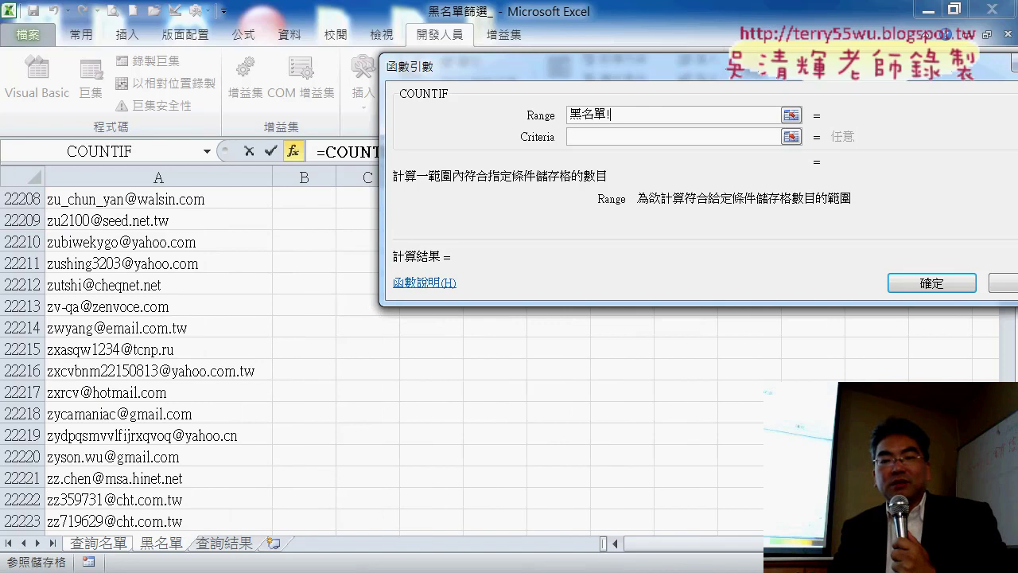
pyautogui.moveTo(1009, 509); pyautogui.dragTo(996, 170)
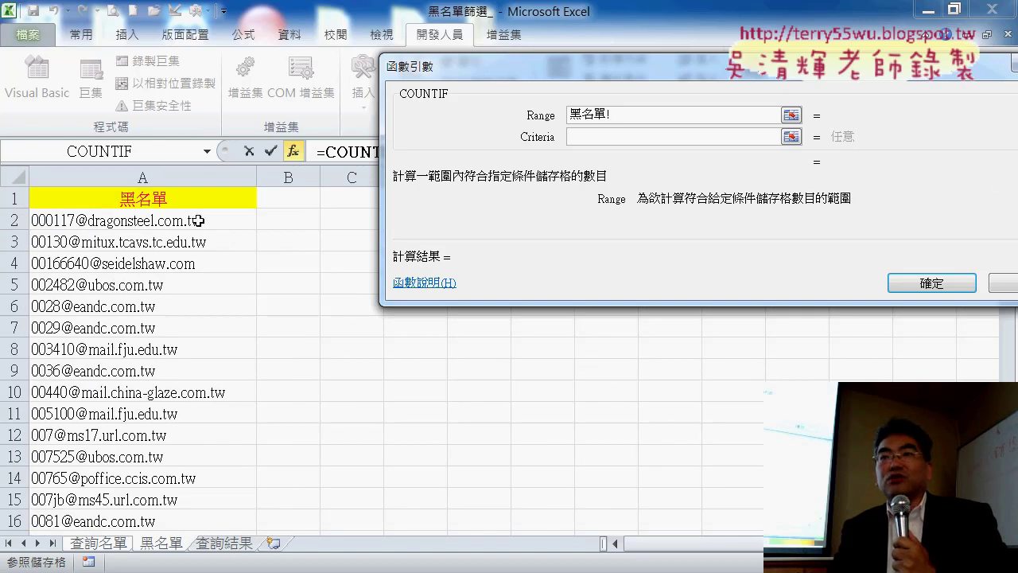
pyautogui.moveTo(205, 220)
pyautogui.mouseDown()
pyautogui.moveTo(207, 537)
pyautogui.moveTo(233, 280)
pyautogui.mouseUp()
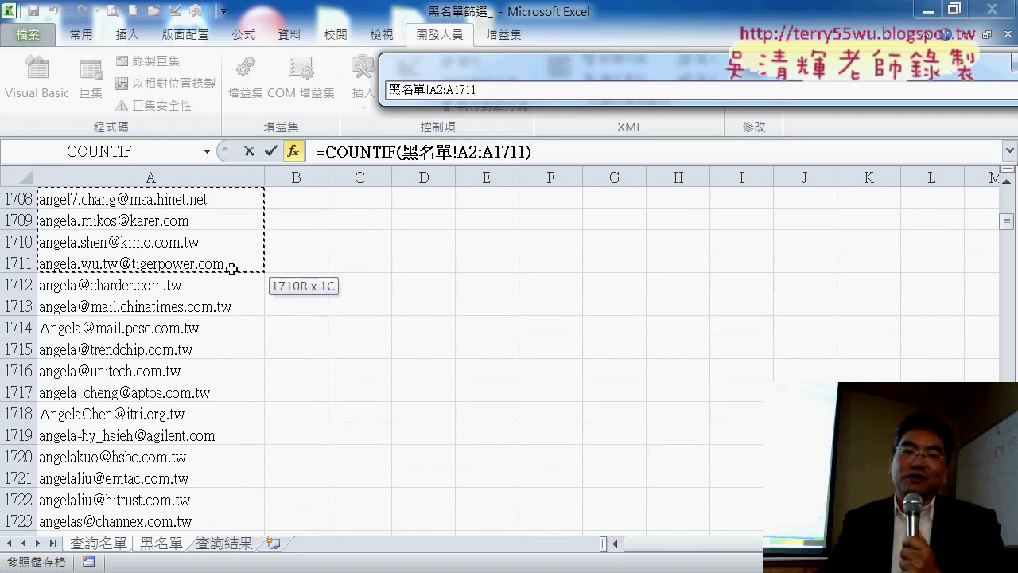
pyautogui.moveTo(233, 280); pyautogui.dragTo(232, 262)
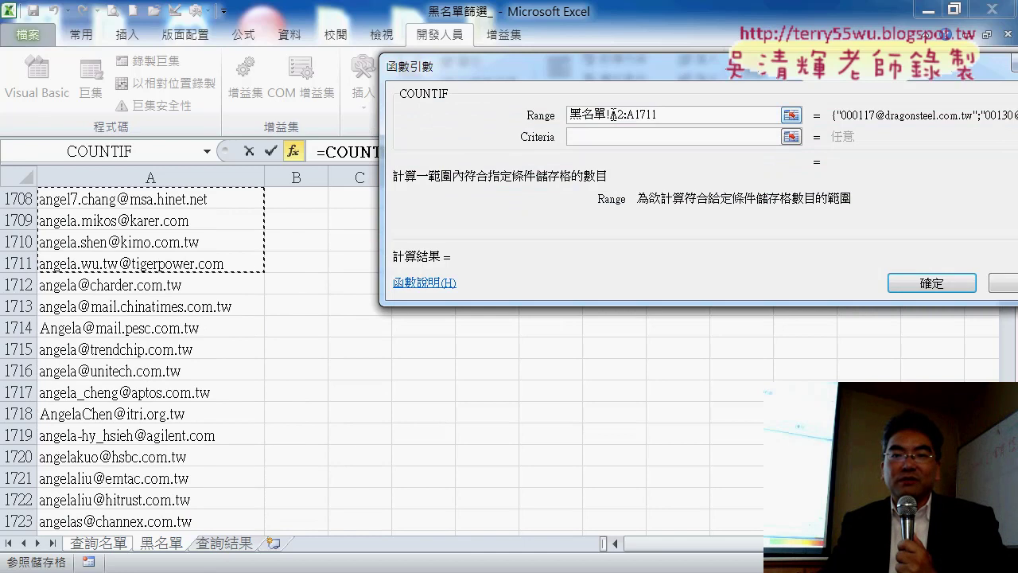
pyautogui.moveTo(611, 114); pyautogui.dragTo(659, 115)
pyautogui.press('BackSpace')
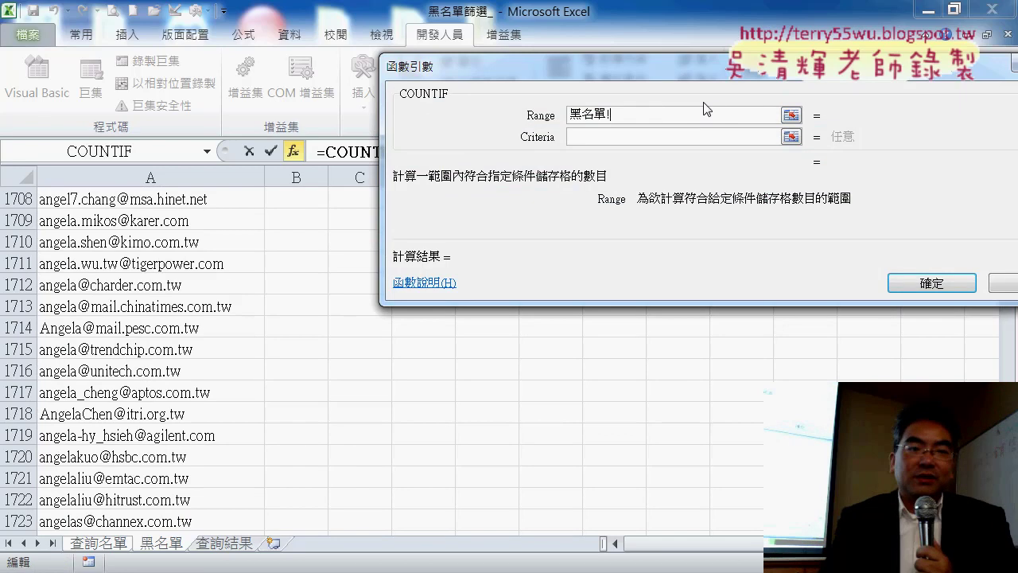
# Set the Range to 黑名單!A2:A22223 and remove the duplicated 黑名單! prefix.
pyautogui.moveTo(636, 66); pyautogui.dragTo(503, 86)
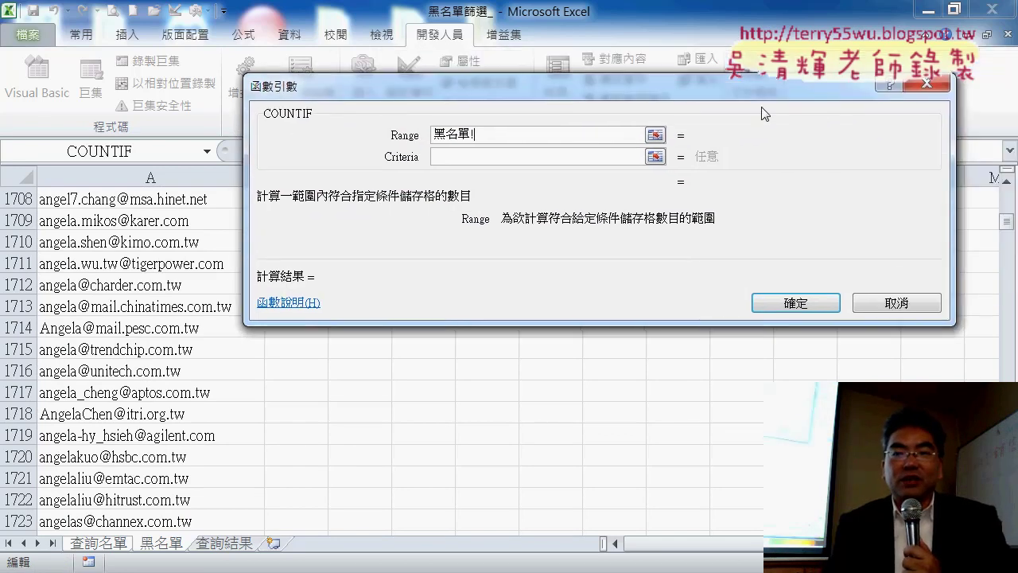
pyautogui.moveTo(1011, 229); pyautogui.dragTo(986, 202)
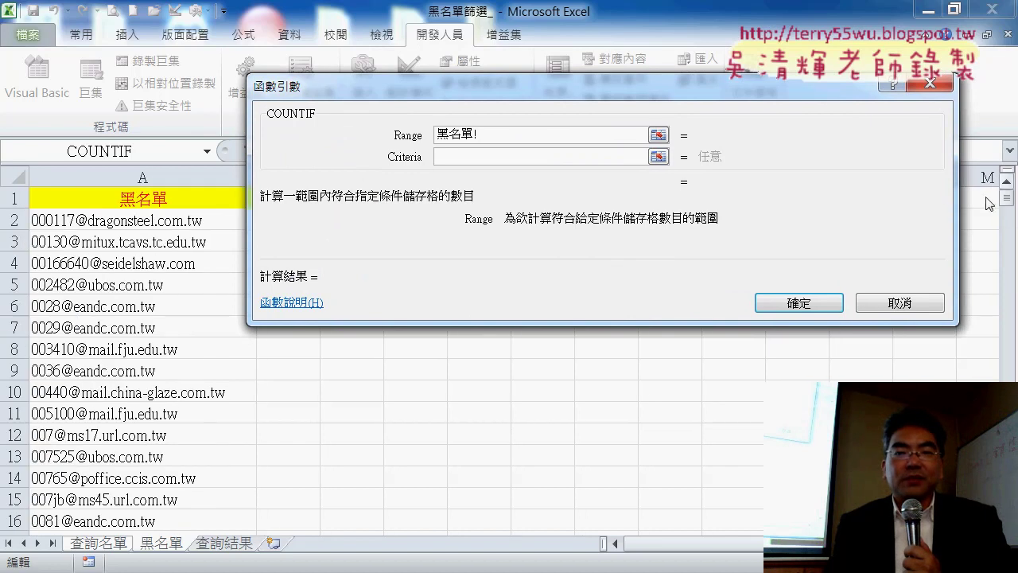
pyautogui.click(176, 220)
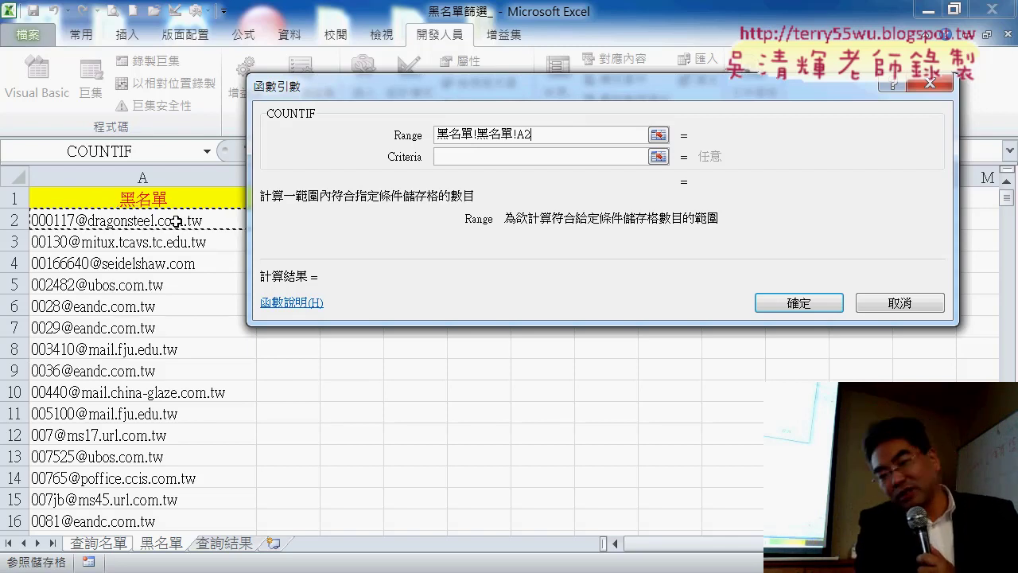
pyautogui.hotkey('ctrl', 'shift', 'Down')
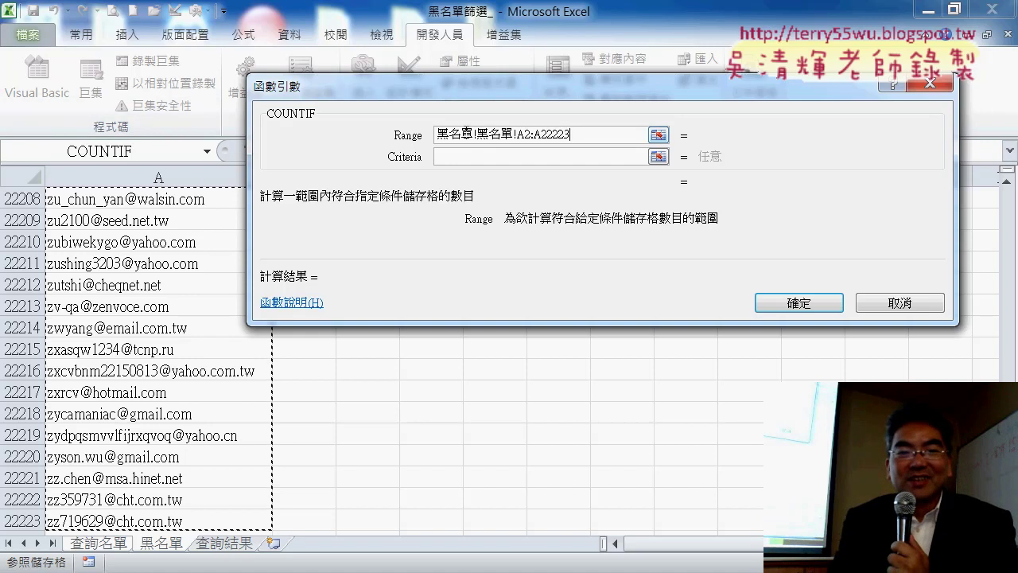
pyautogui.moveTo(478, 135); pyautogui.dragTo(352, 136)
pyautogui.press('Delete')
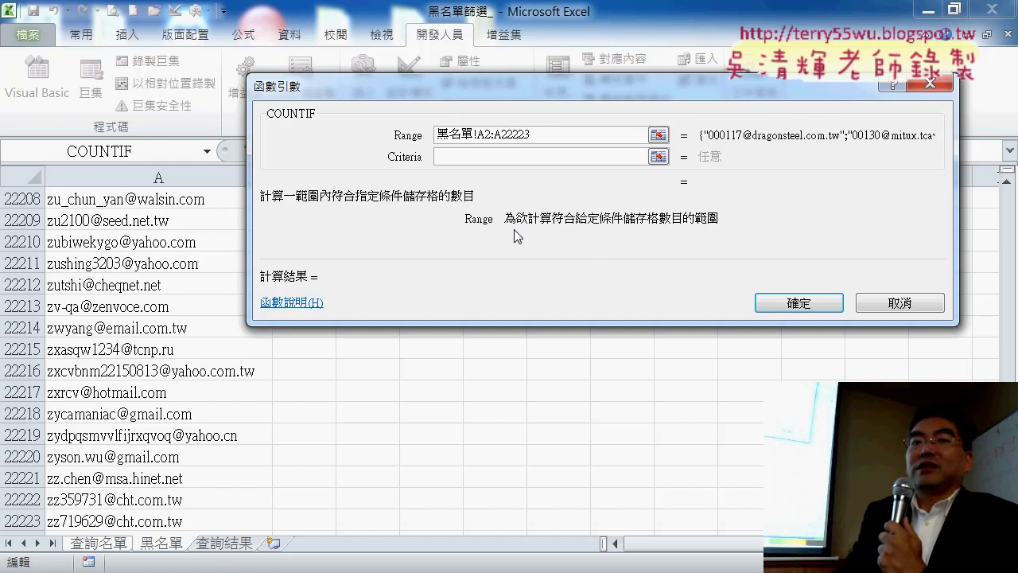
# Use A2 as Criteria, confirm =COUNTIF(黑名單!A2:A22223,A2), and fill it down column B.
pyautogui.click(502, 158)
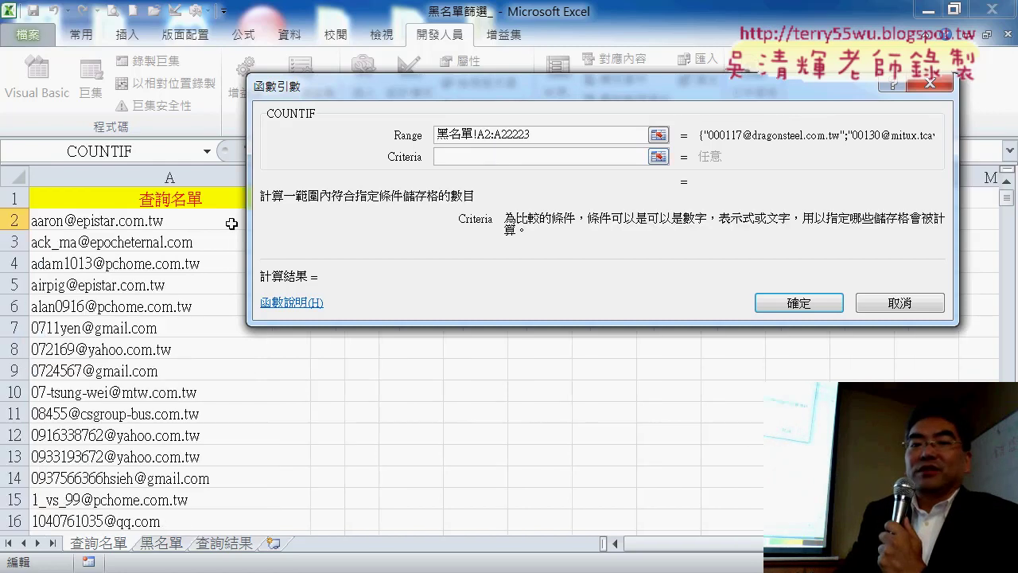
pyautogui.click(168, 225)
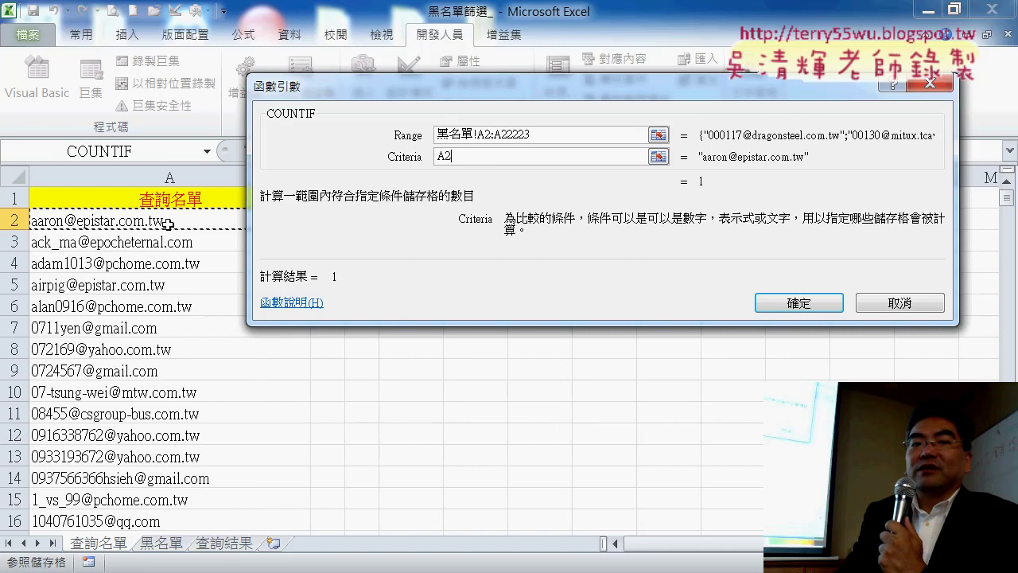
pyautogui.moveTo(495, 90)
pyautogui.mouseDown()
pyautogui.moveTo(603, 89)
pyautogui.moveTo(598, 81)
pyautogui.mouseUp()
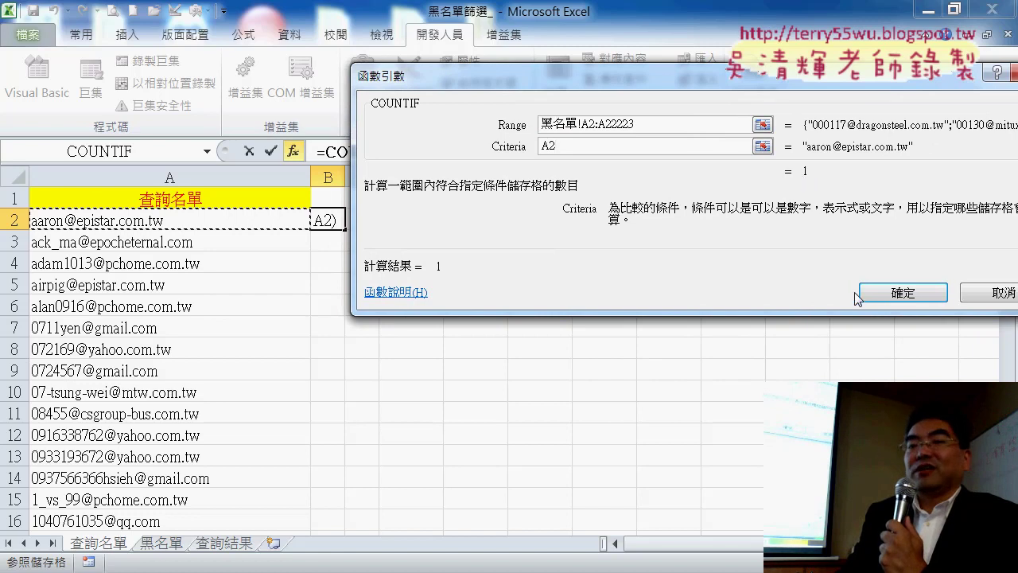
pyautogui.click(883, 289)
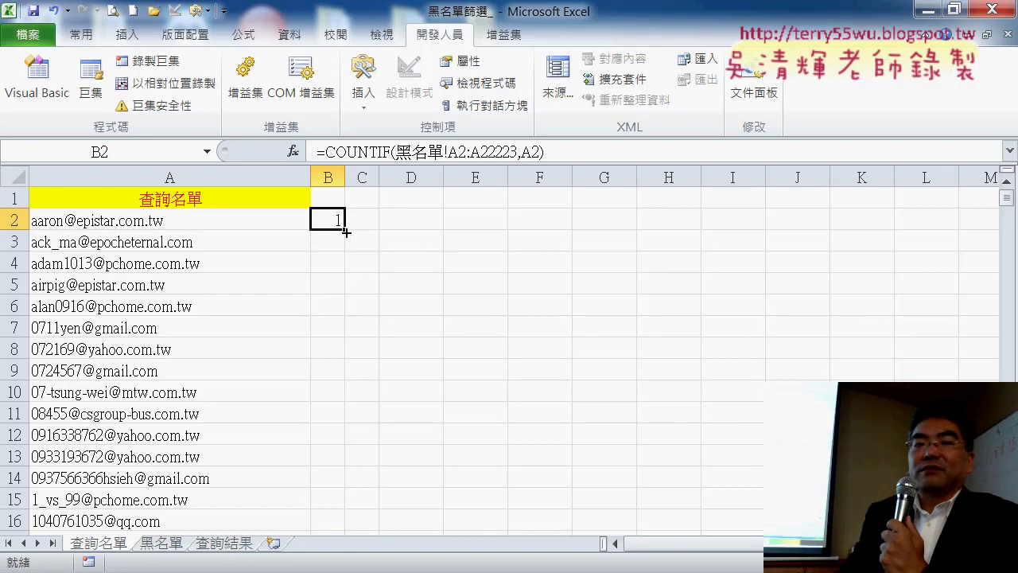
pyautogui.doubleClick(346, 232)
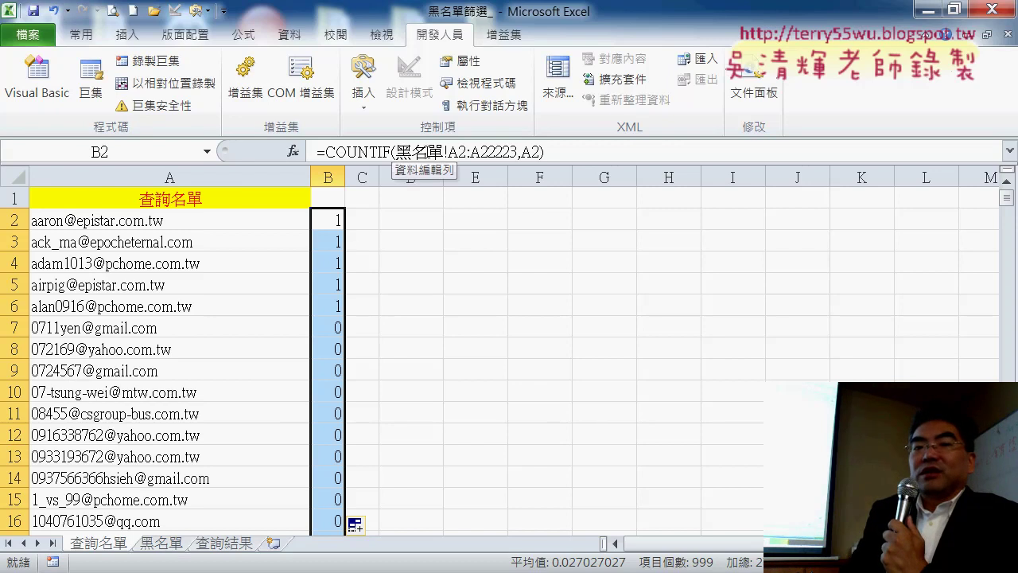
# Inspect the 黑名單 sheet's A1 header and first address in A2 without changing anything.
pyautogui.click(162, 543)
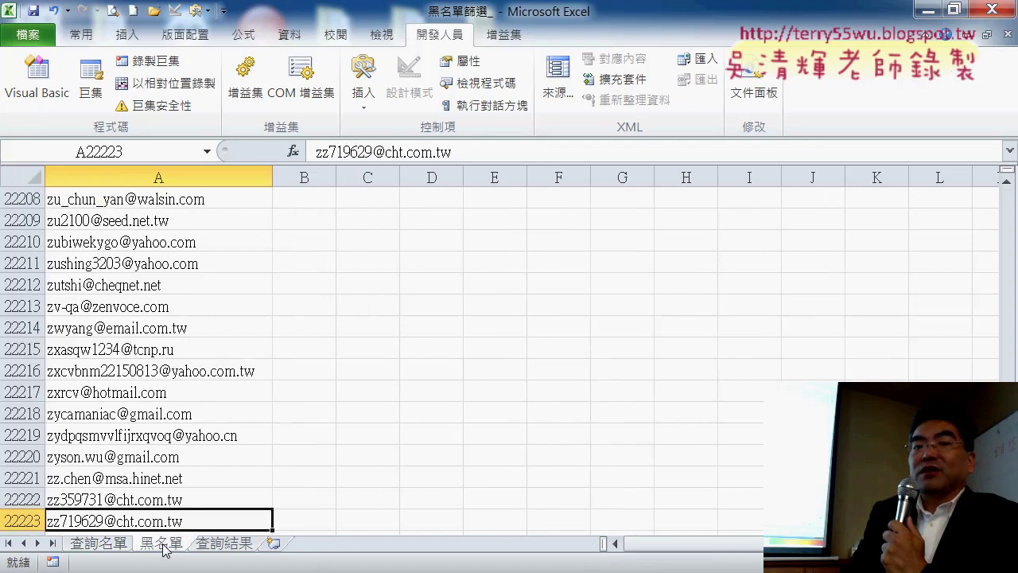
pyautogui.moveTo(1009, 509); pyautogui.dragTo(1009, 188)
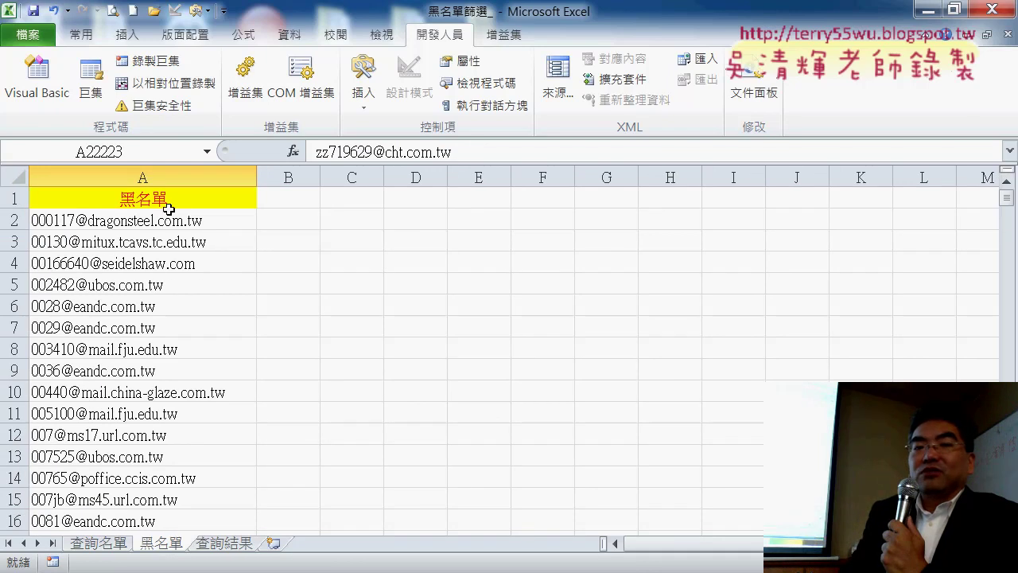
pyautogui.click(184, 223)
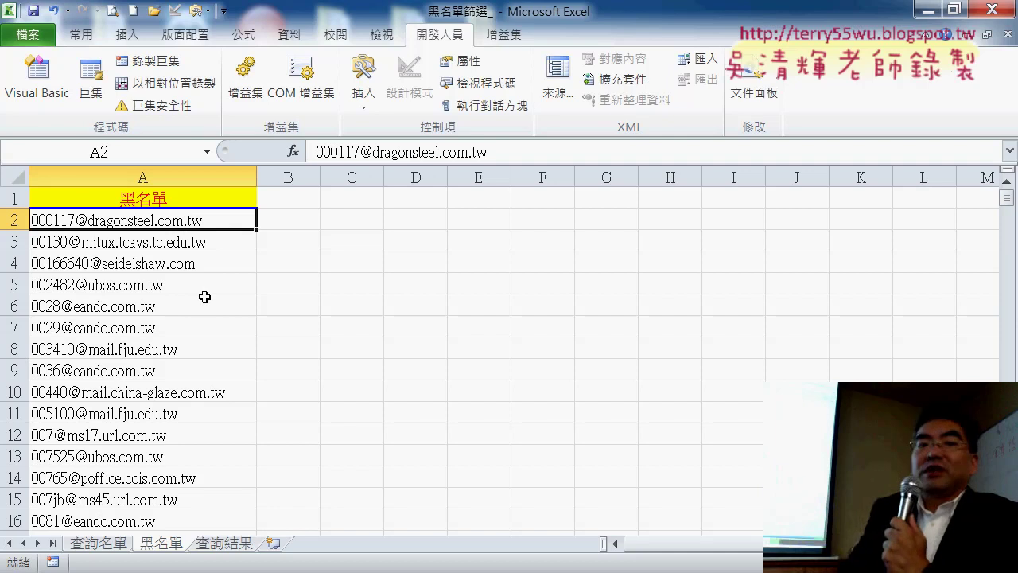
pyautogui.doubleClick(147, 199)
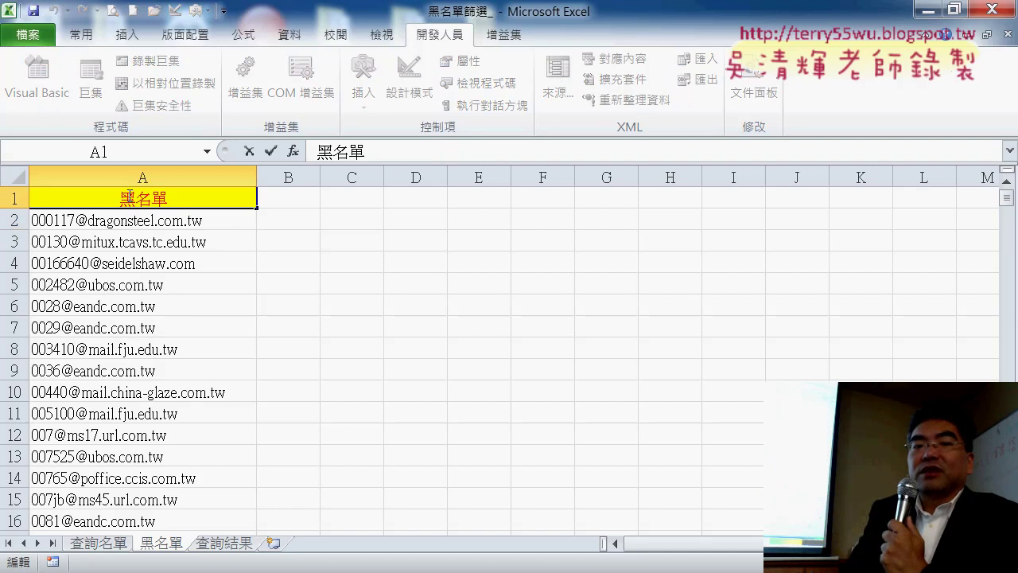
pyautogui.doubleClick(202, 197)
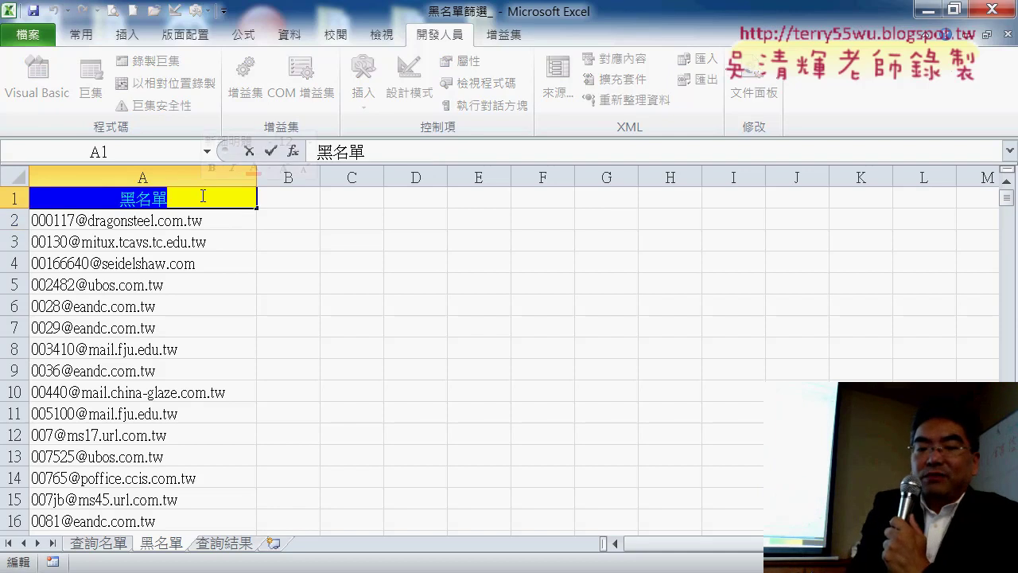
pyautogui.click(200, 223)
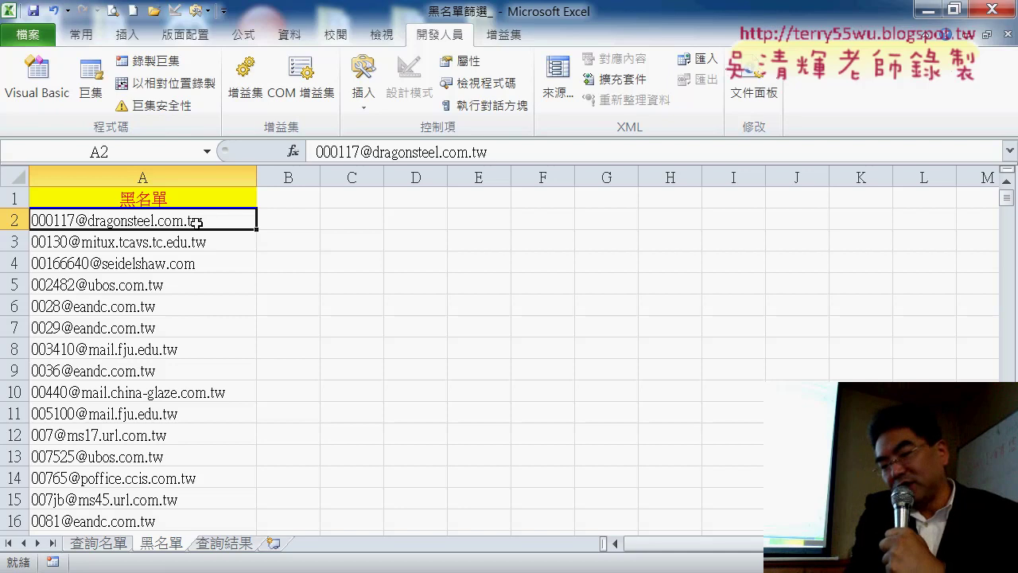
# Name the blacklist addresses A2:A22223 as 黑名單 using the Name Box.
pyautogui.hotkey('ctrl', 'shift', 'Down')
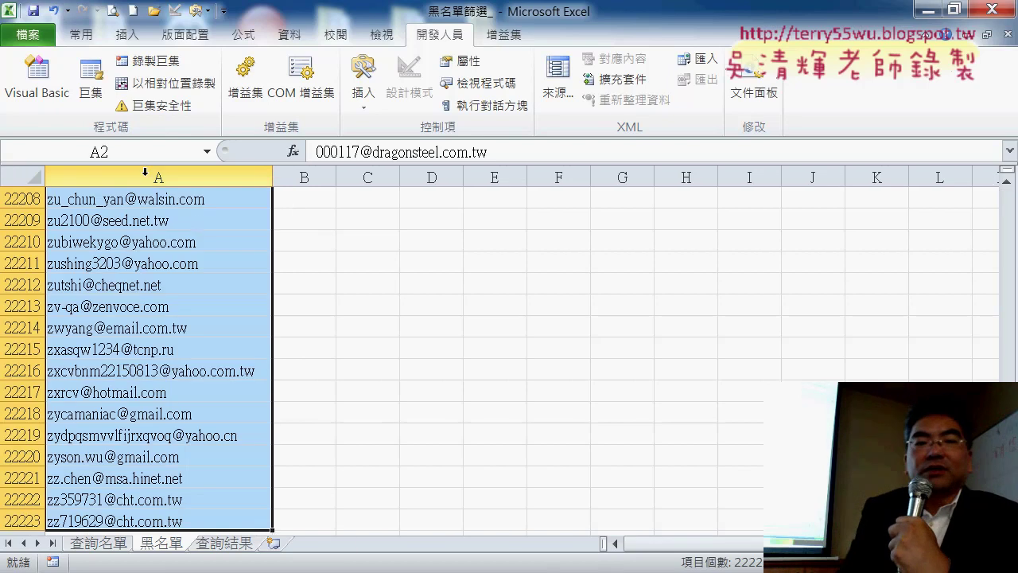
pyautogui.click(145, 151)
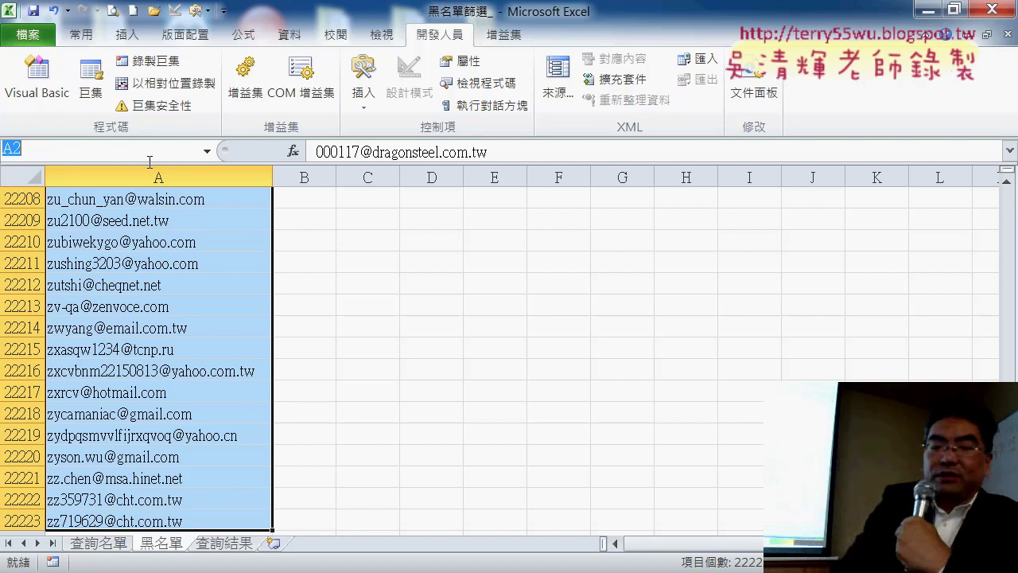
pyautogui.write('黑名單')
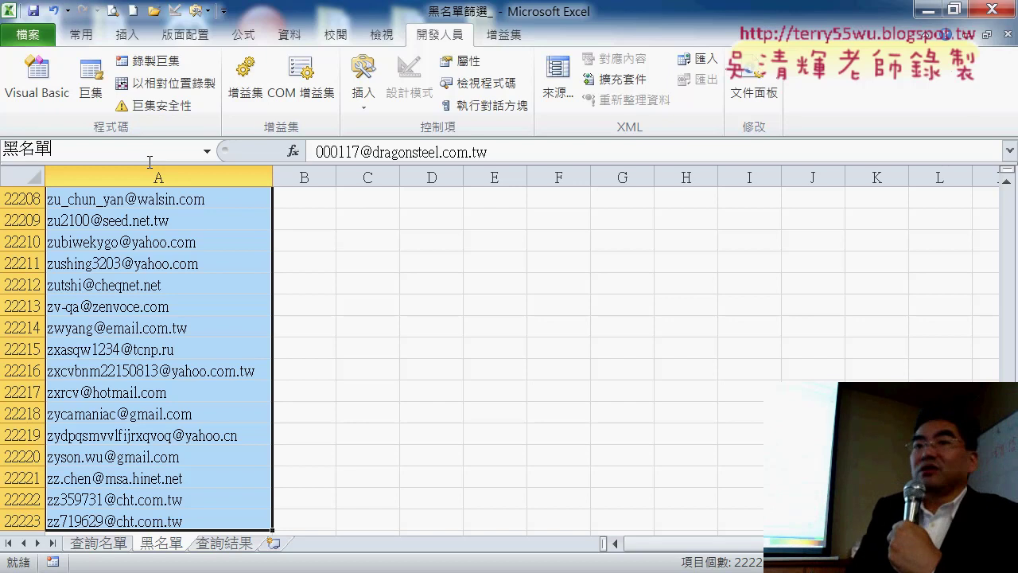
pyautogui.press('Return')
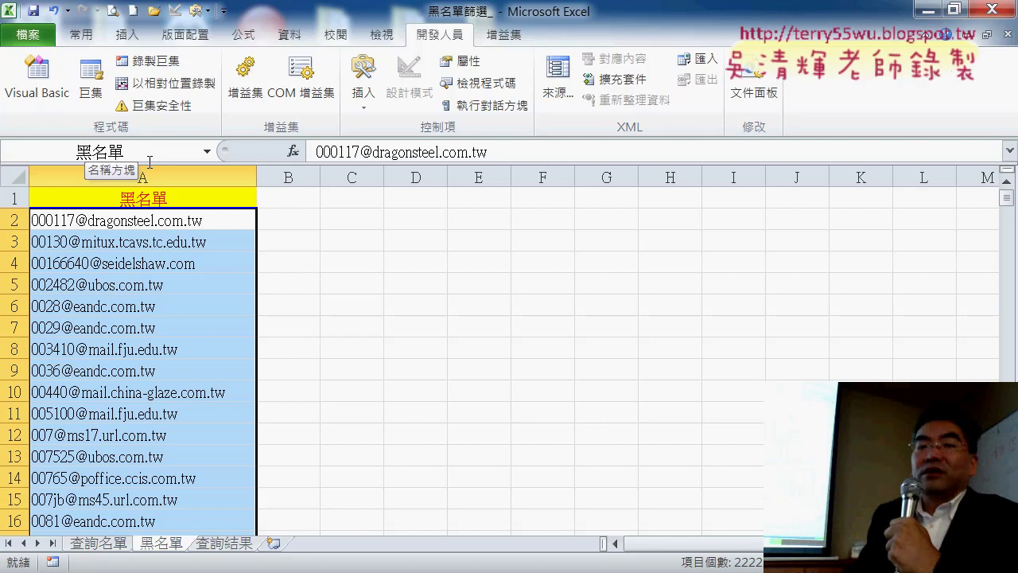
# Reopen the COUNTIF arguments for cell B2 on the 查詢名單 sheet.
pyautogui.click(103, 544)
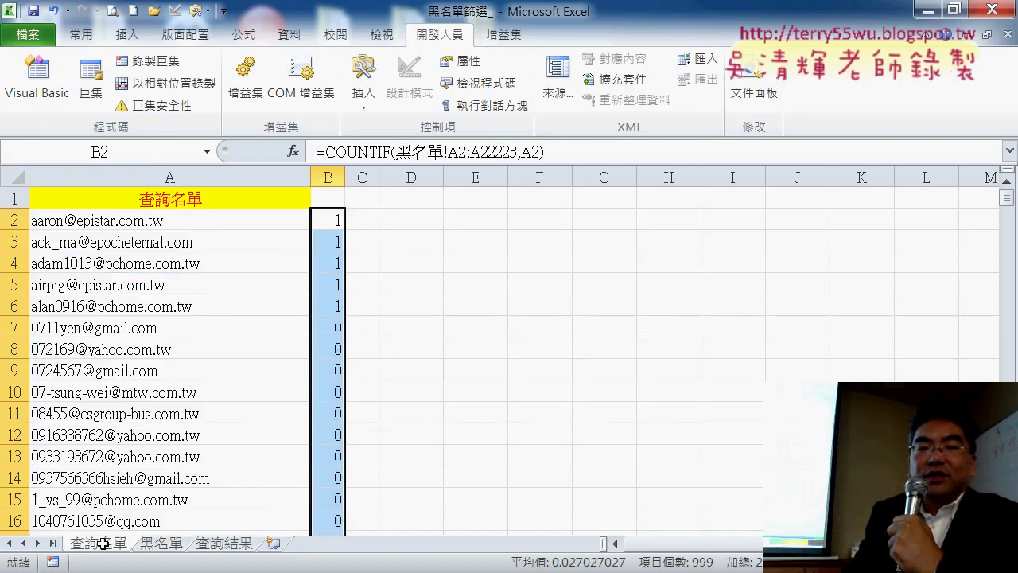
pyautogui.click(341, 223)
pyautogui.doubleClick(340, 224)
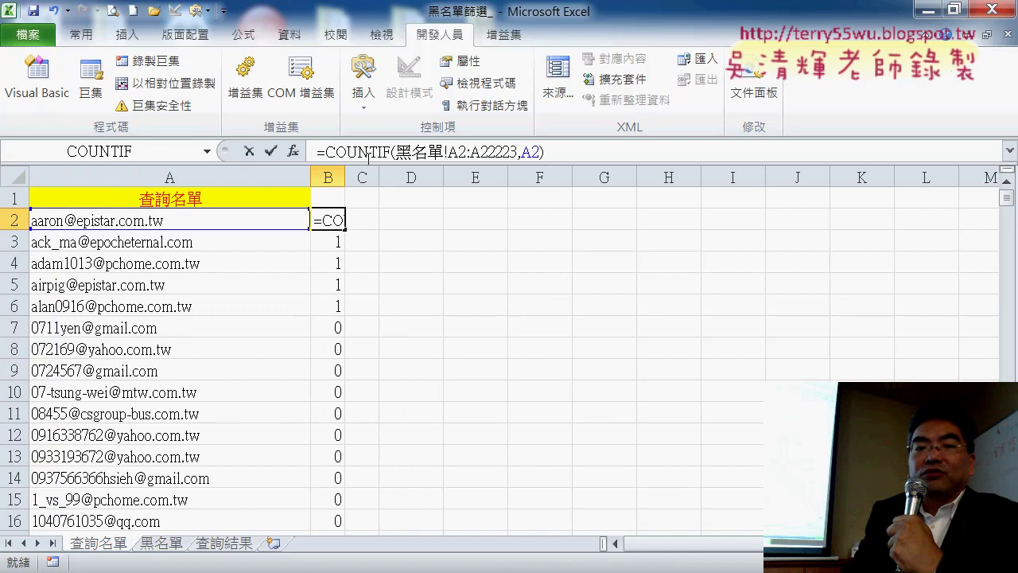
pyautogui.click(294, 151)
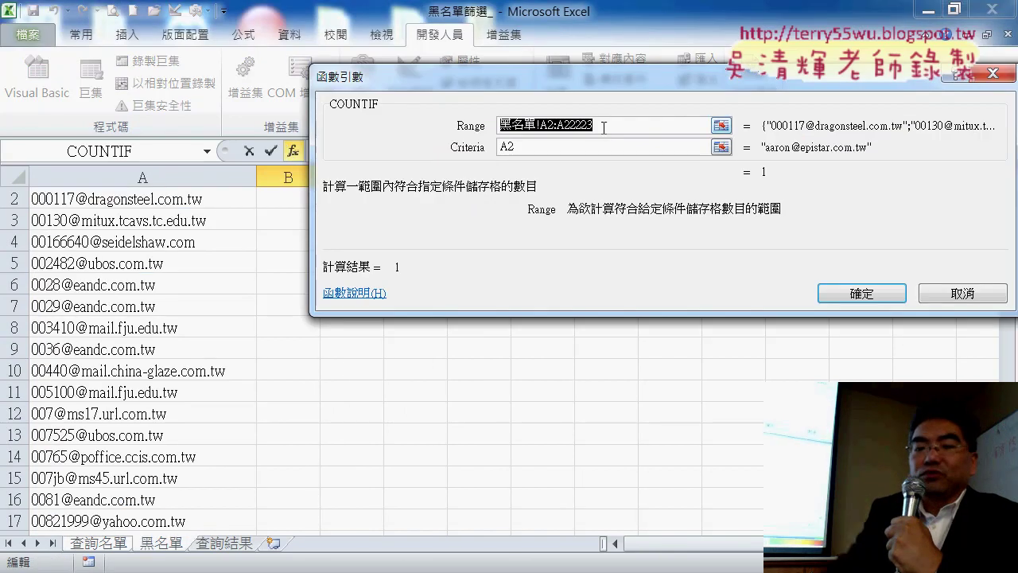
# Replace the Range with the named range 黑名單, giving =COUNTIF(黑名單,A2).
pyautogui.press('Delete')
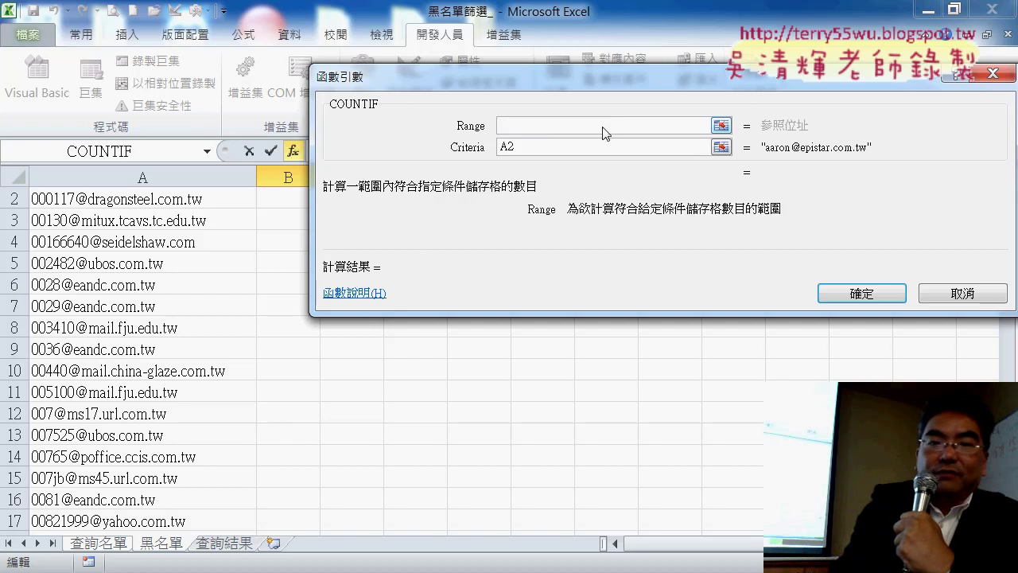
pyautogui.press('F3')
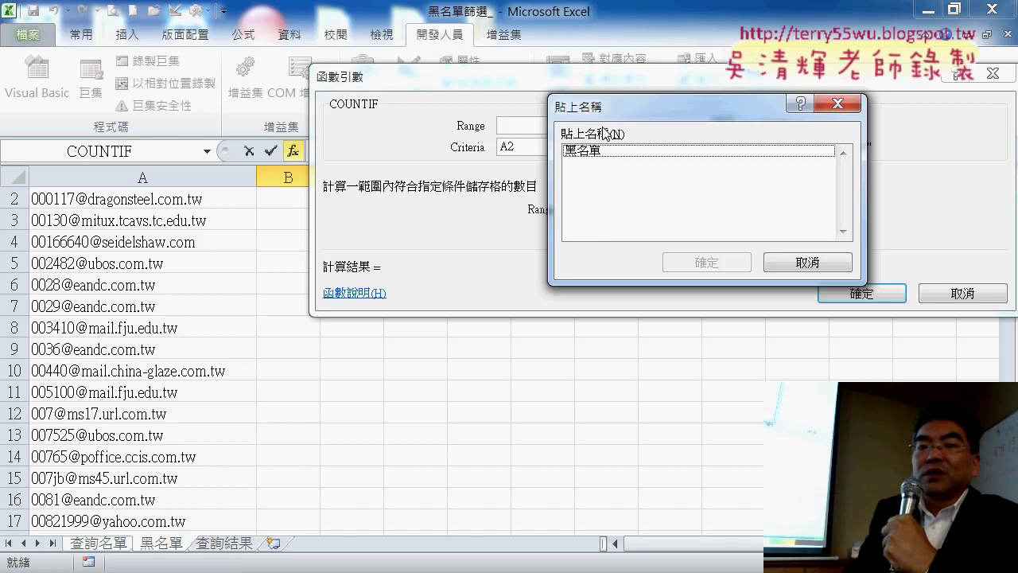
pyautogui.doubleClick(600, 149)
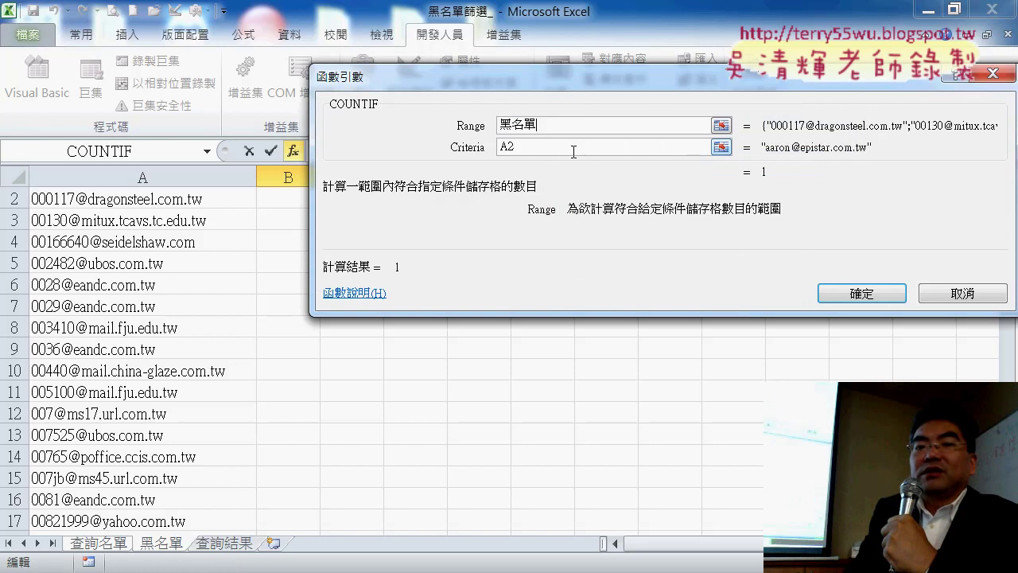
pyautogui.moveTo(538, 123); pyautogui.dragTo(474, 124)
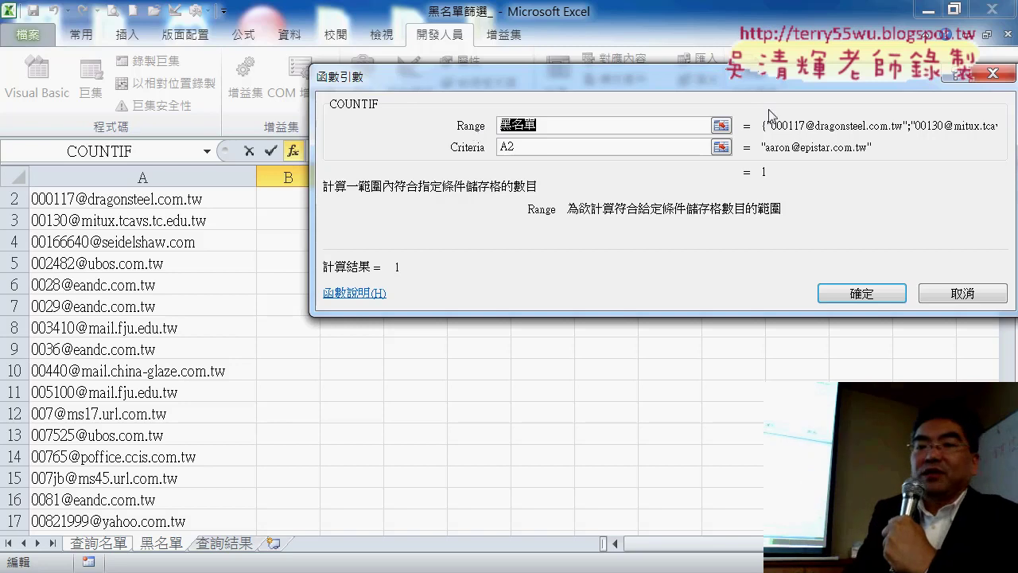
pyautogui.click(866, 296)
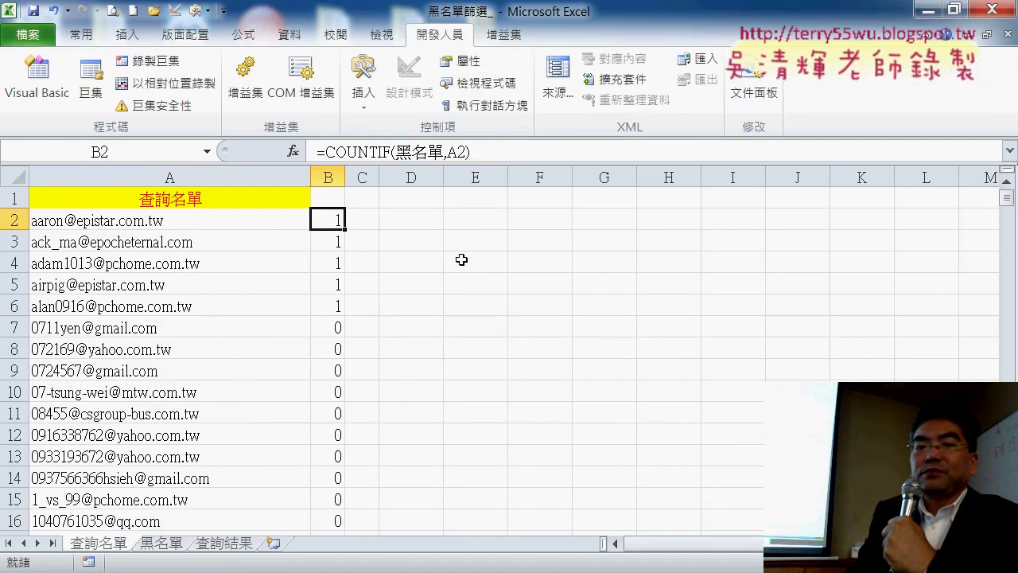
# Fill =COUNTIF(黑名單,A2) down column B and select header cell B1.
pyautogui.doubleClick(344, 229)
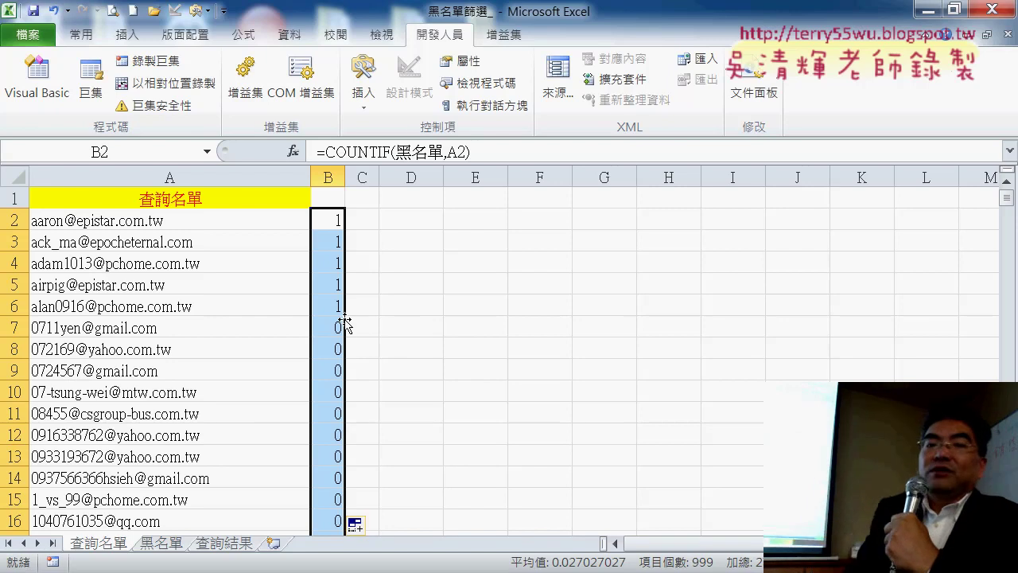
pyautogui.click(335, 203)
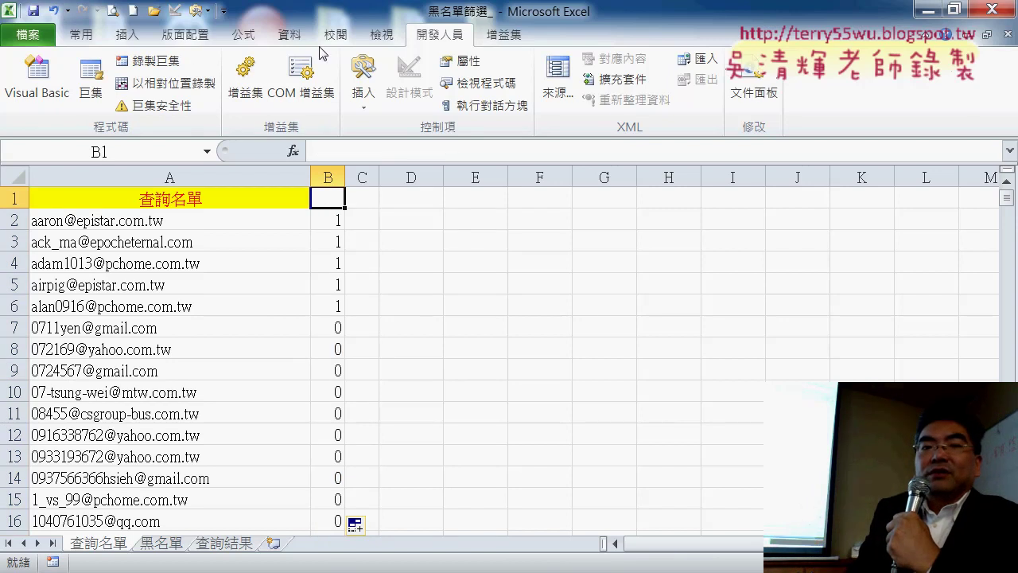
pyautogui.click(292, 37)
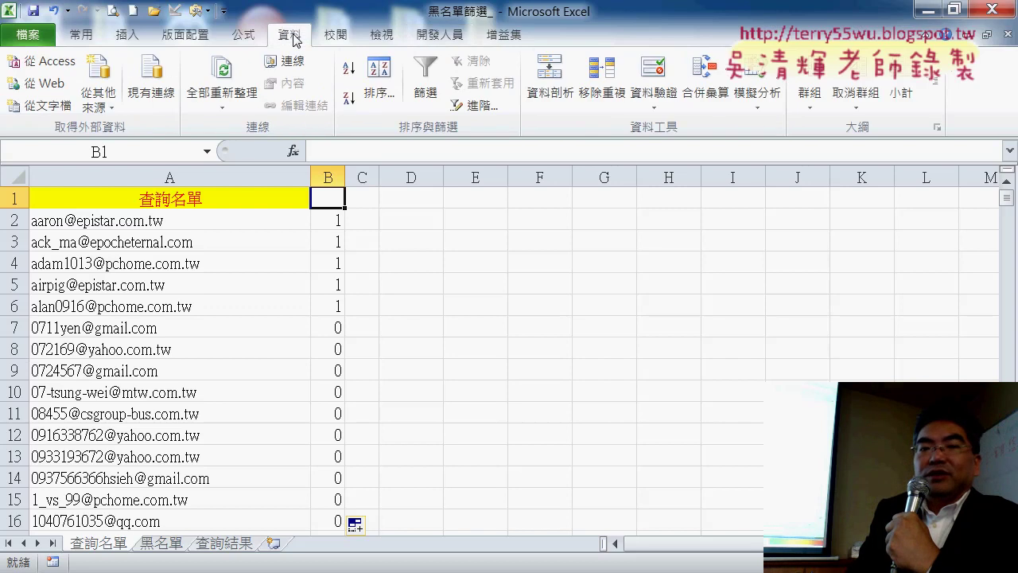
# Filter column B to show only rows with 1, leaving 27 of 999 records.
pyautogui.click(428, 83)
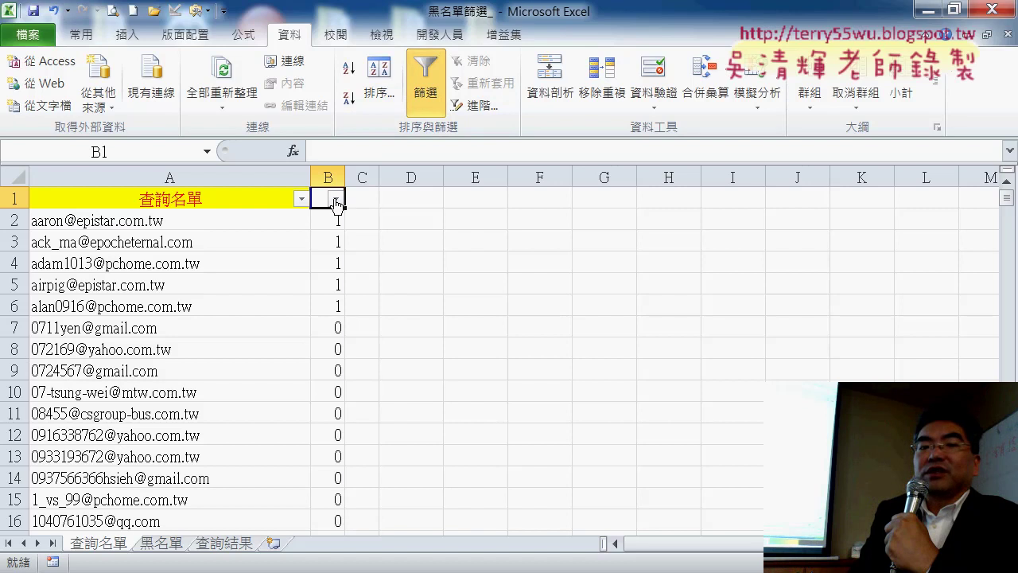
pyautogui.click(336, 202)
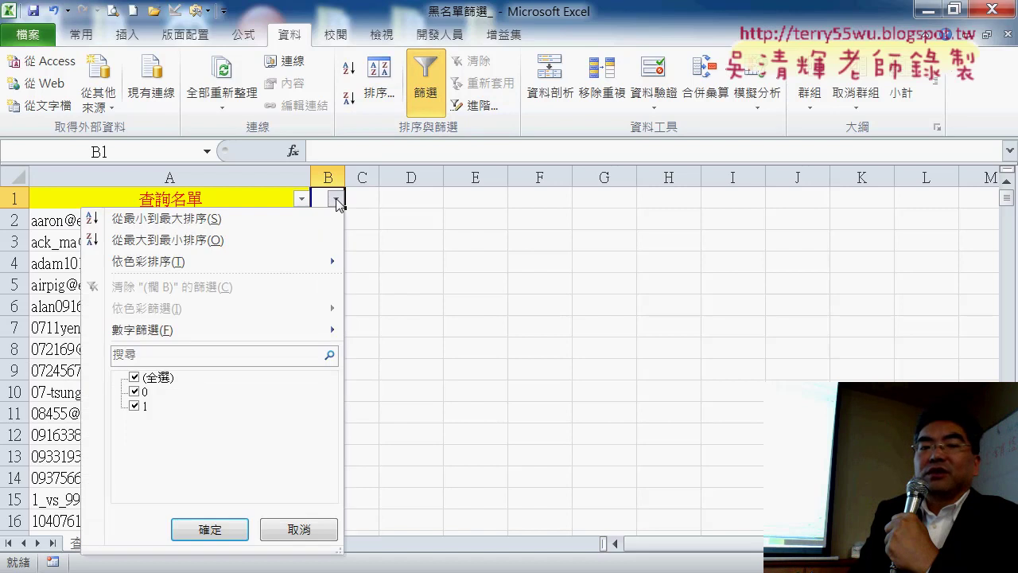
pyautogui.click(134, 394)
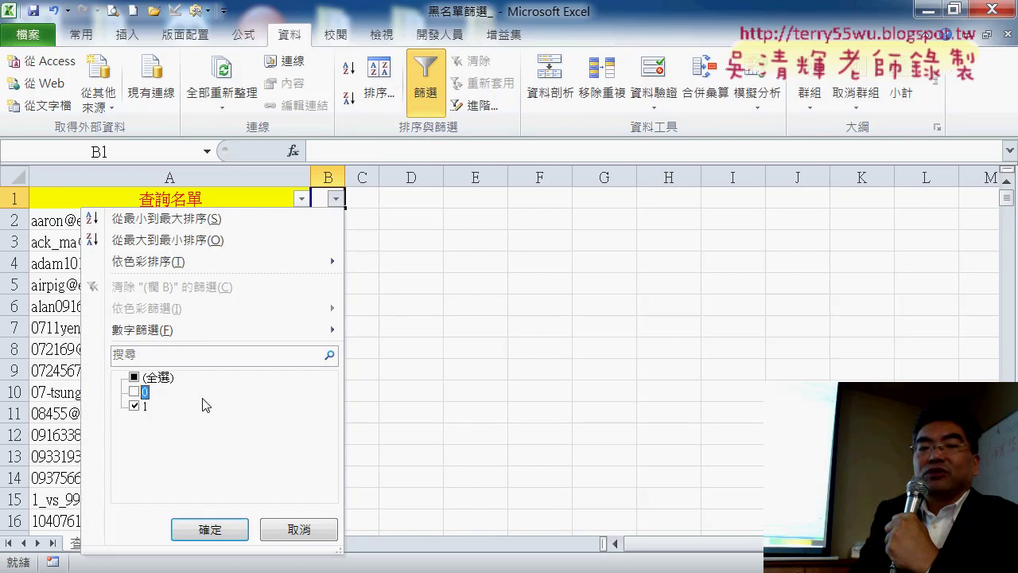
pyautogui.click(191, 531)
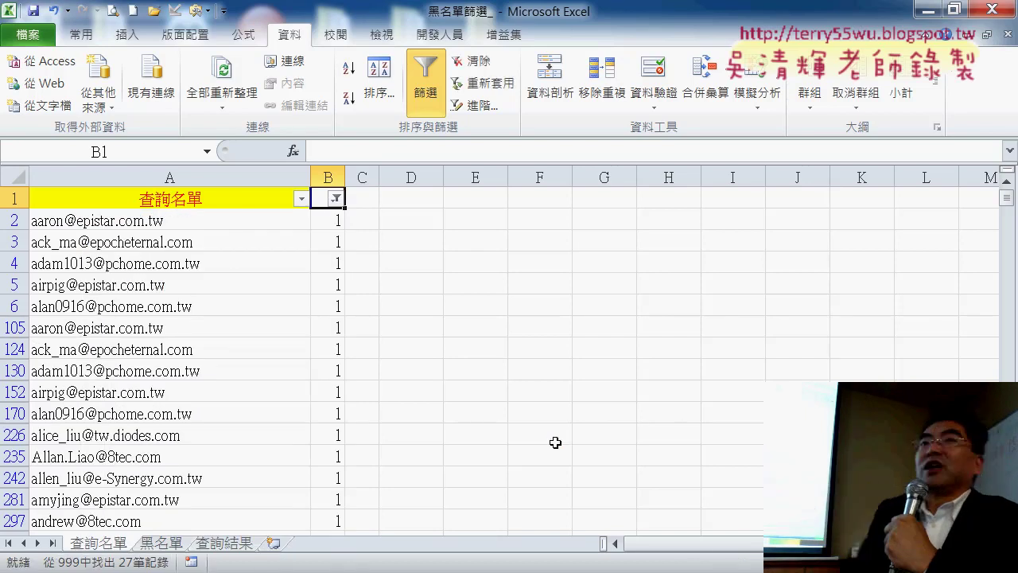
# Copy the filtered blacklisted email addresses in column A.
pyautogui.click(250, 224)
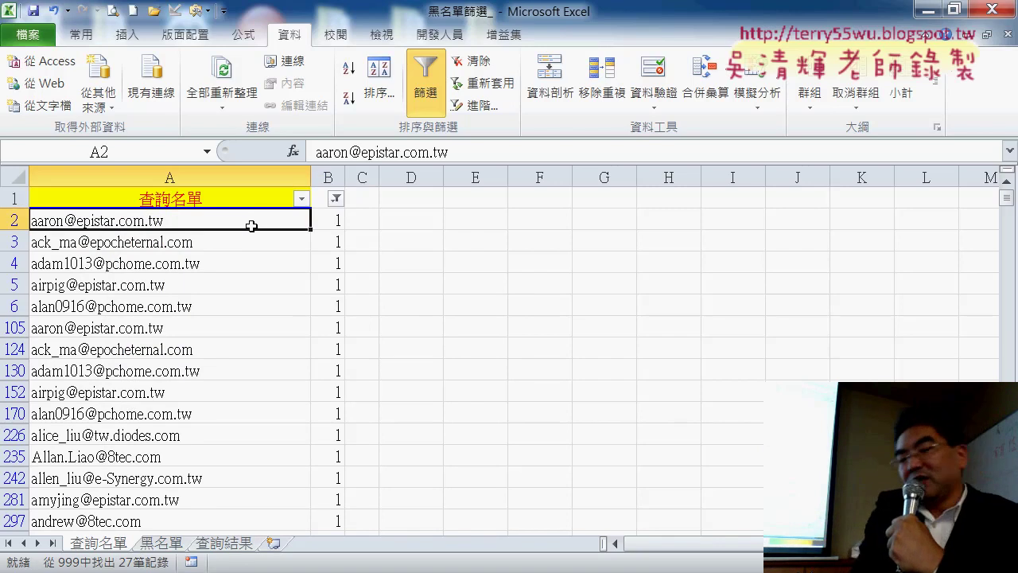
pyautogui.hotkey('ctrl', 'shift', 'Down')
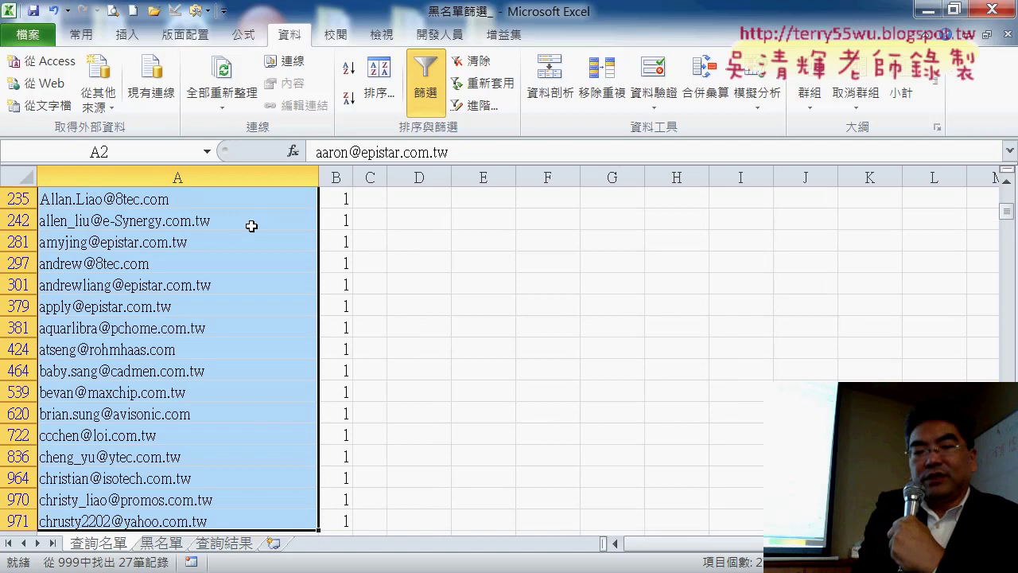
pyautogui.hotkey('ctrl', 'c')
# Paste the 27 filtered blacklisted emails into column A of 查詢結果, starting at A1.
pyautogui.click(220, 546)
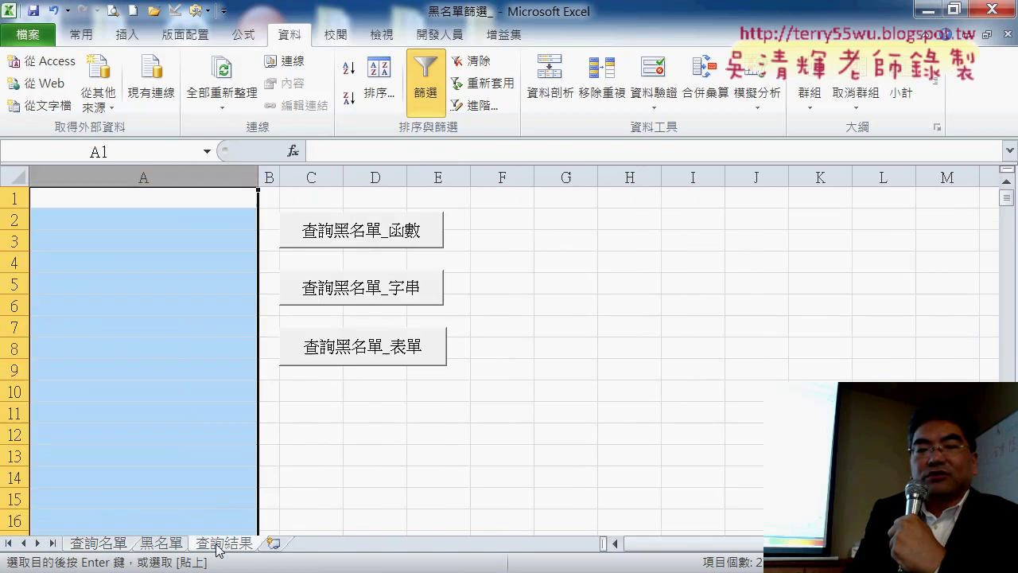
pyautogui.click(171, 198)
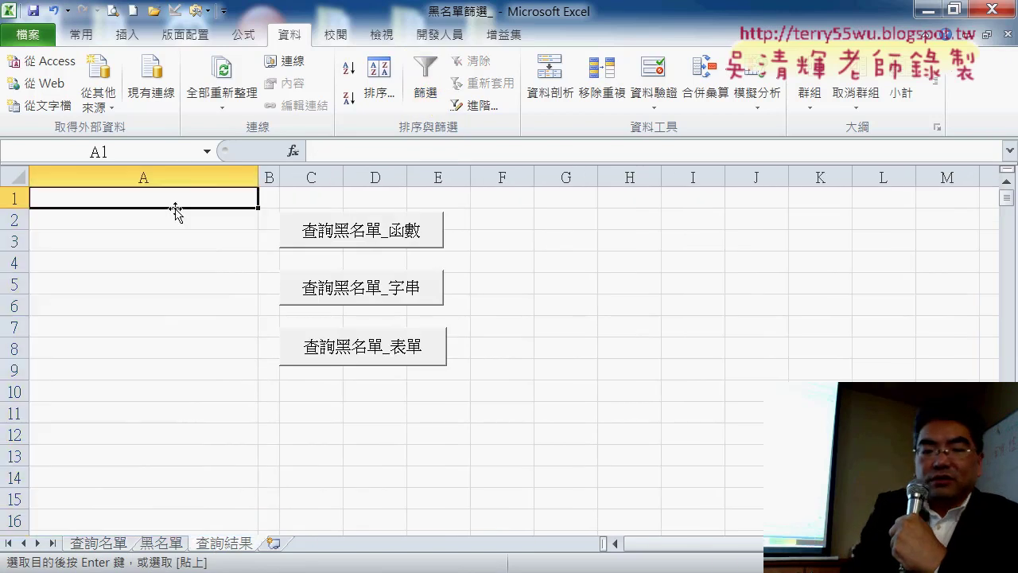
pyautogui.hotkey('ctrl', 'v')
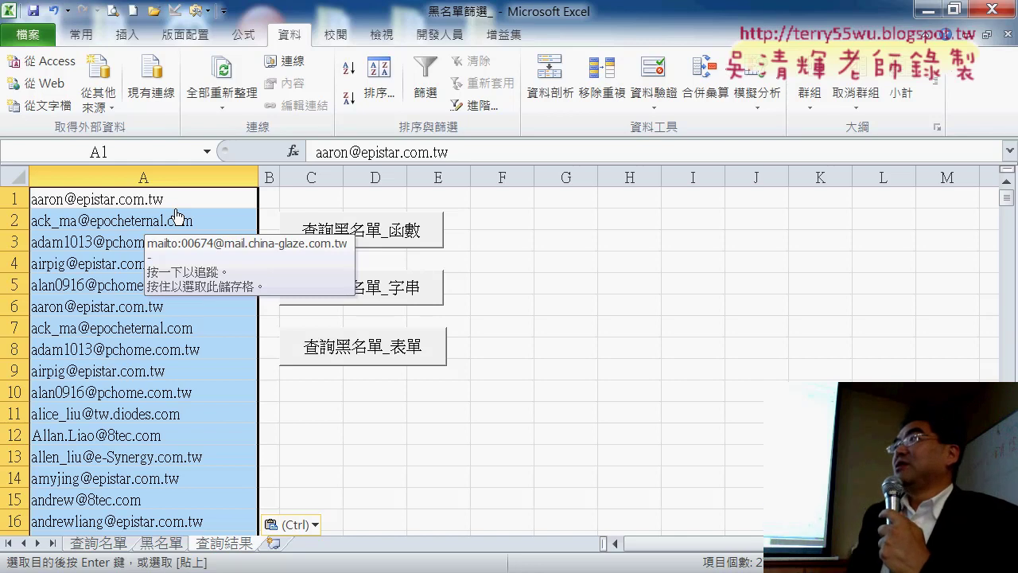
# Turn off the filter on 查詢名單, then return to the 查詢結果 sheet.
pyautogui.click(108, 547)
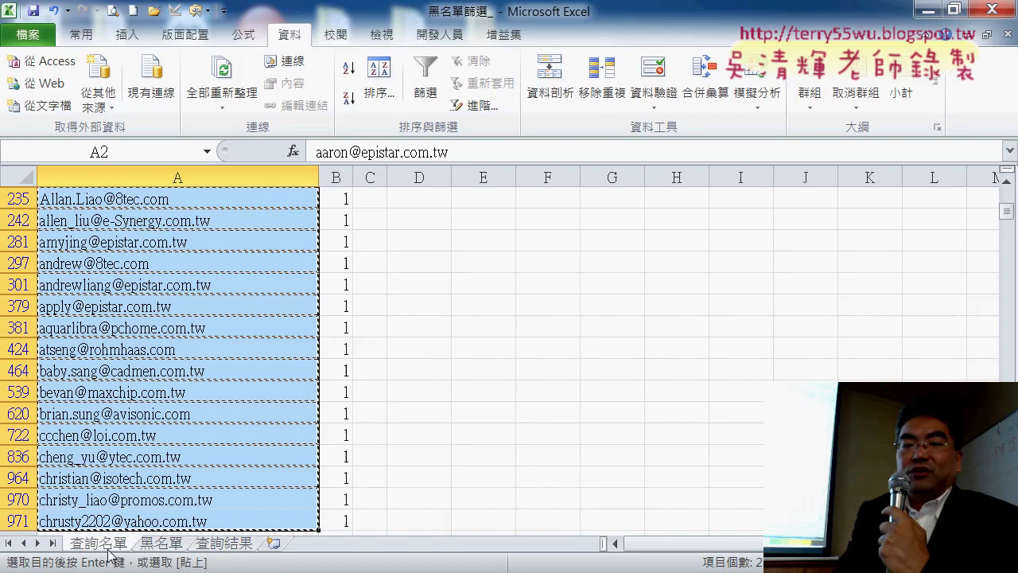
pyautogui.click(434, 88)
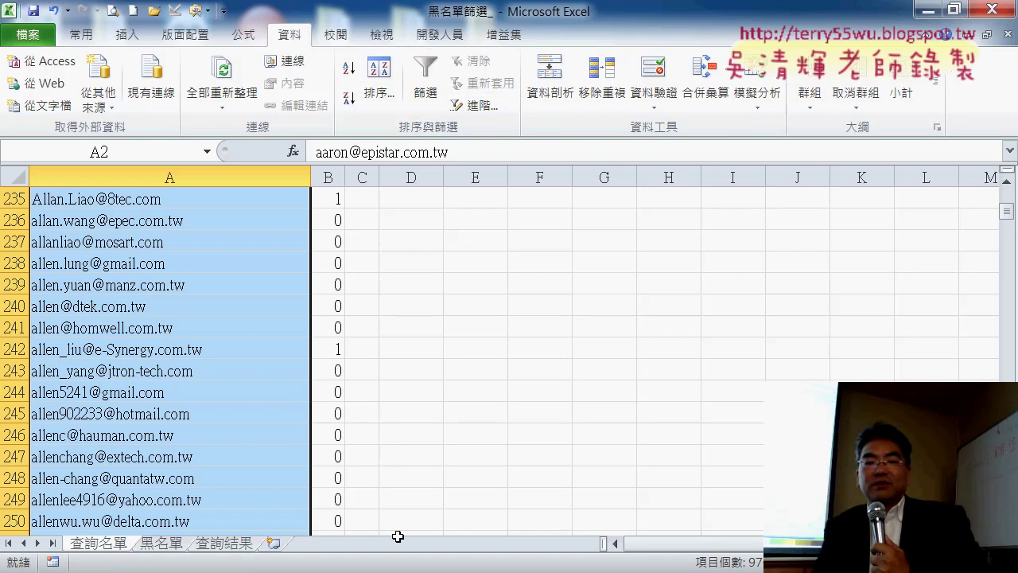
pyautogui.click(231, 543)
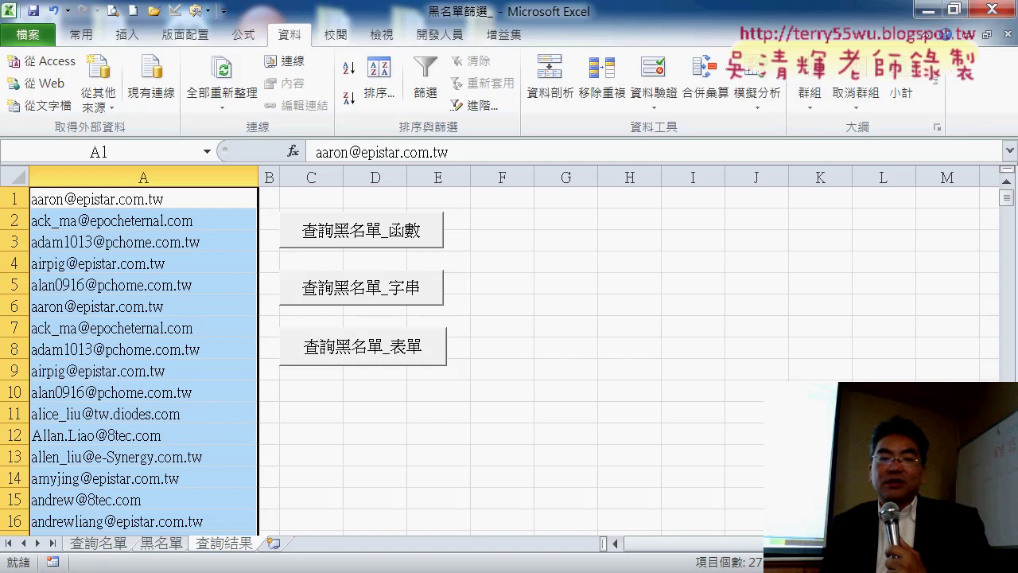
# On 查詢名單, re-confirm B2's =COUNTIF(黑名單,A2) formula unchanged, returning 1.
pyautogui.click(99, 543)
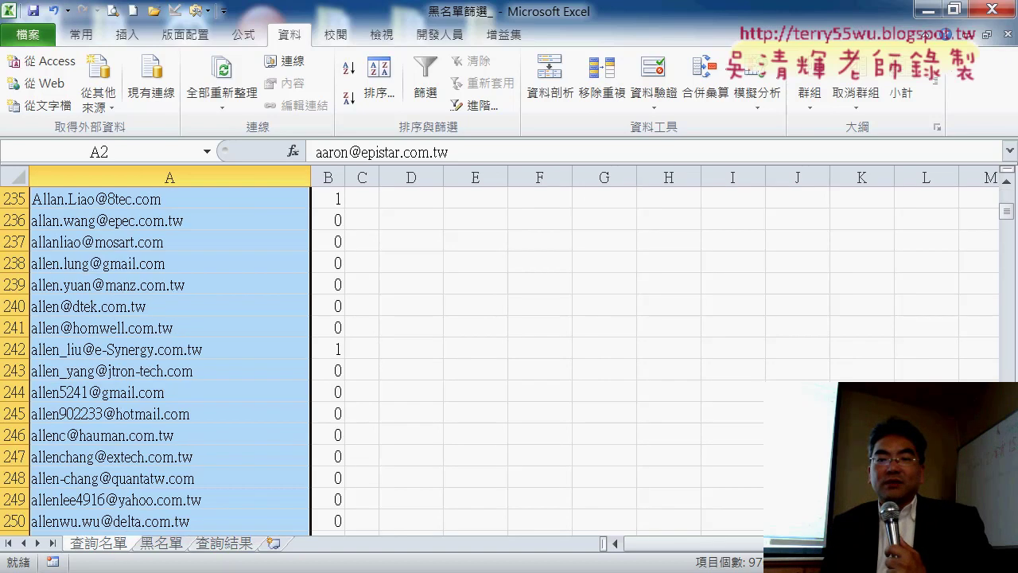
pyautogui.moveTo(1006, 212); pyautogui.dragTo(1006, 194)
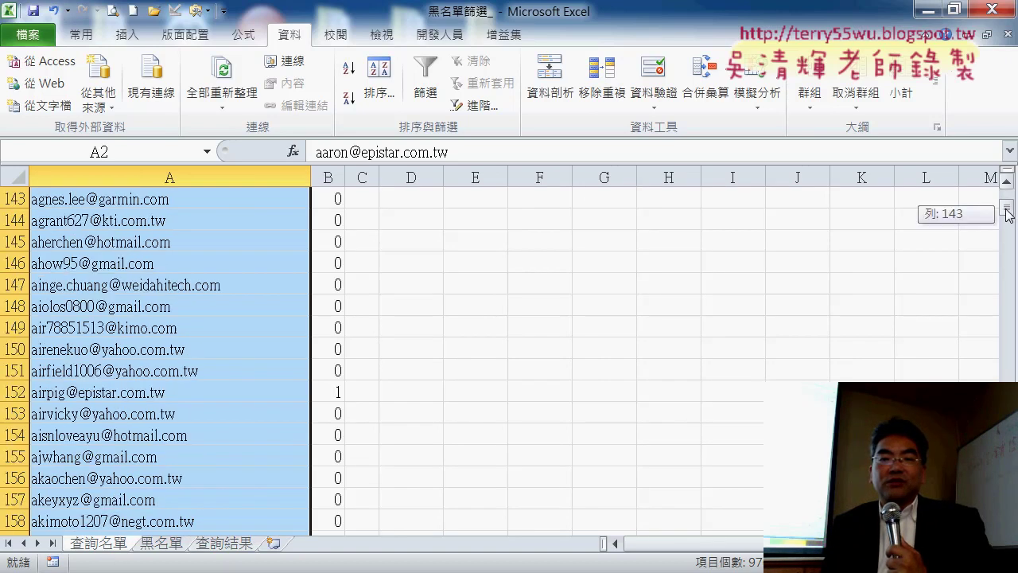
pyautogui.click(329, 222)
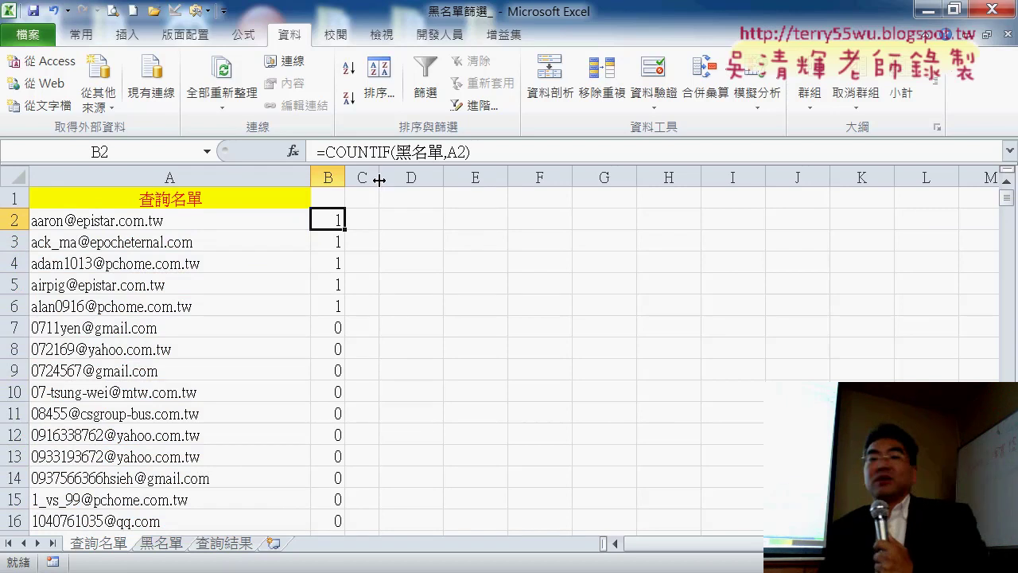
pyautogui.click(368, 151)
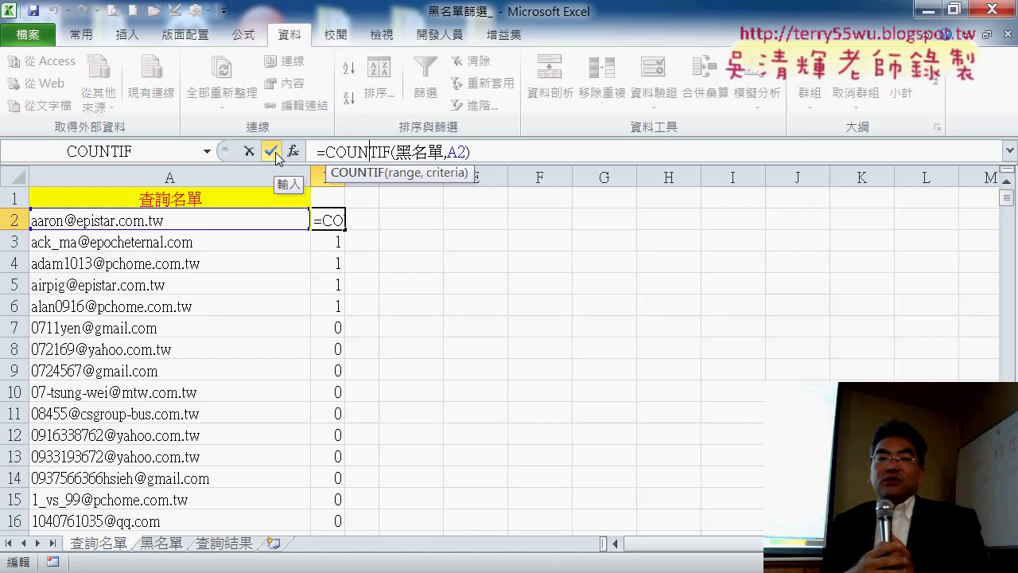
pyautogui.click(272, 151)
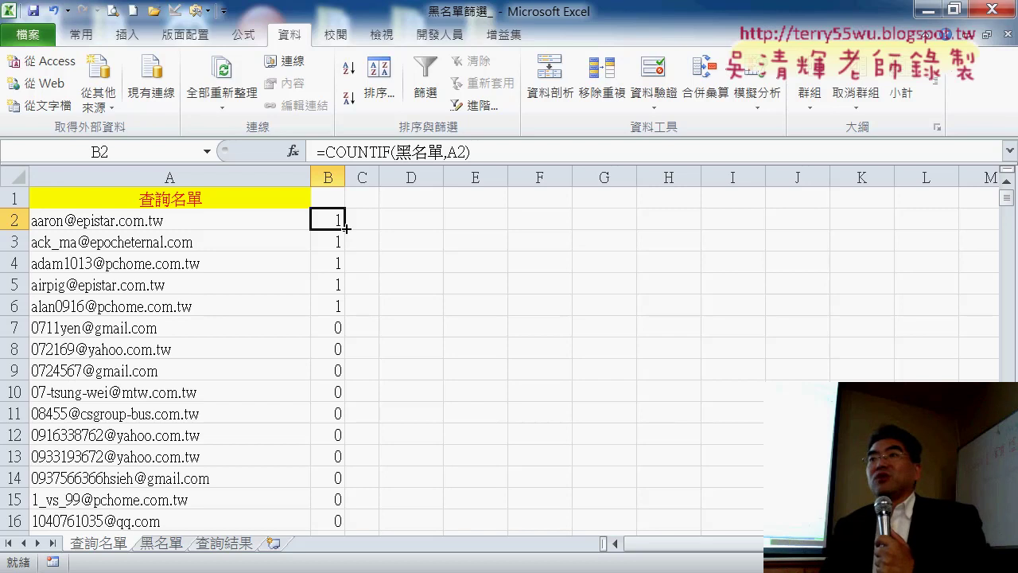
# Go to the 查詢結果 sheet showing the copied emails and three query buttons.
pyautogui.click(231, 547)
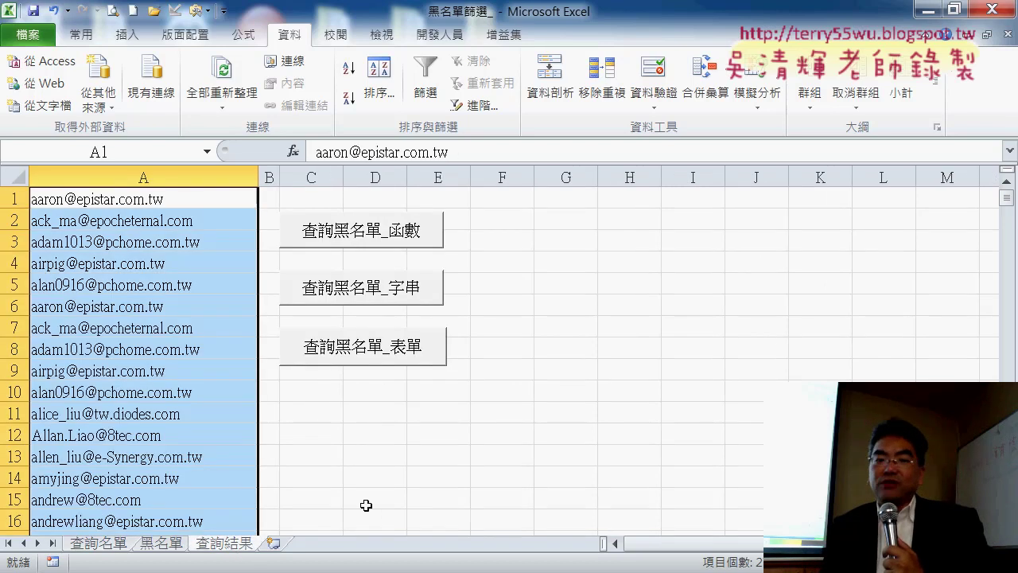